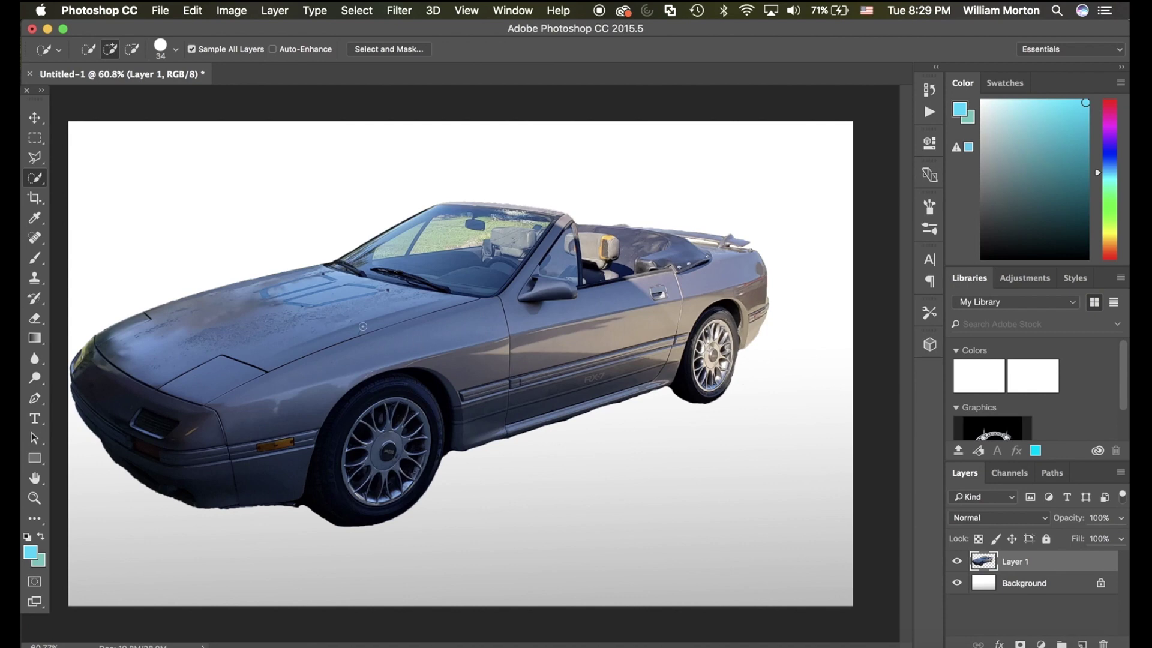
# Step: Rename the car layer as mazda
pyautogui.scroll(2, 590, 376)
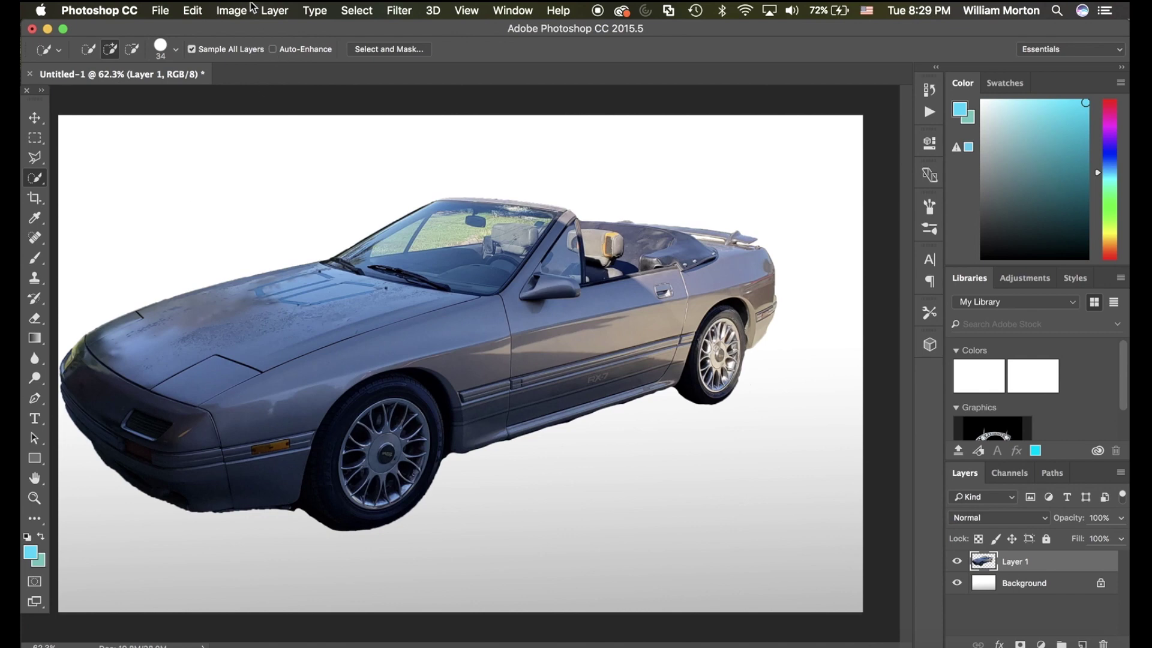
pyautogui.doubleClick(1013, 562)
pyautogui.write('ma')
pyautogui.press('Return')
pyautogui.doubleClick(1014, 561)
pyautogui.write('ma')
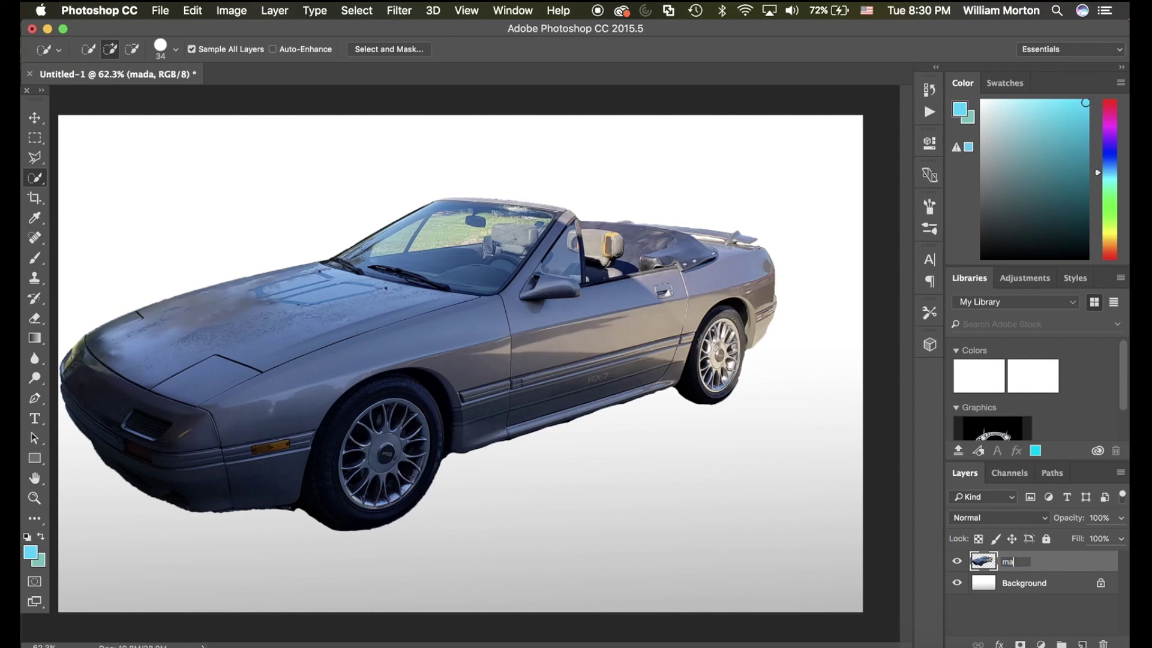
pyautogui.write('zda')
pyautogui.press('Return')
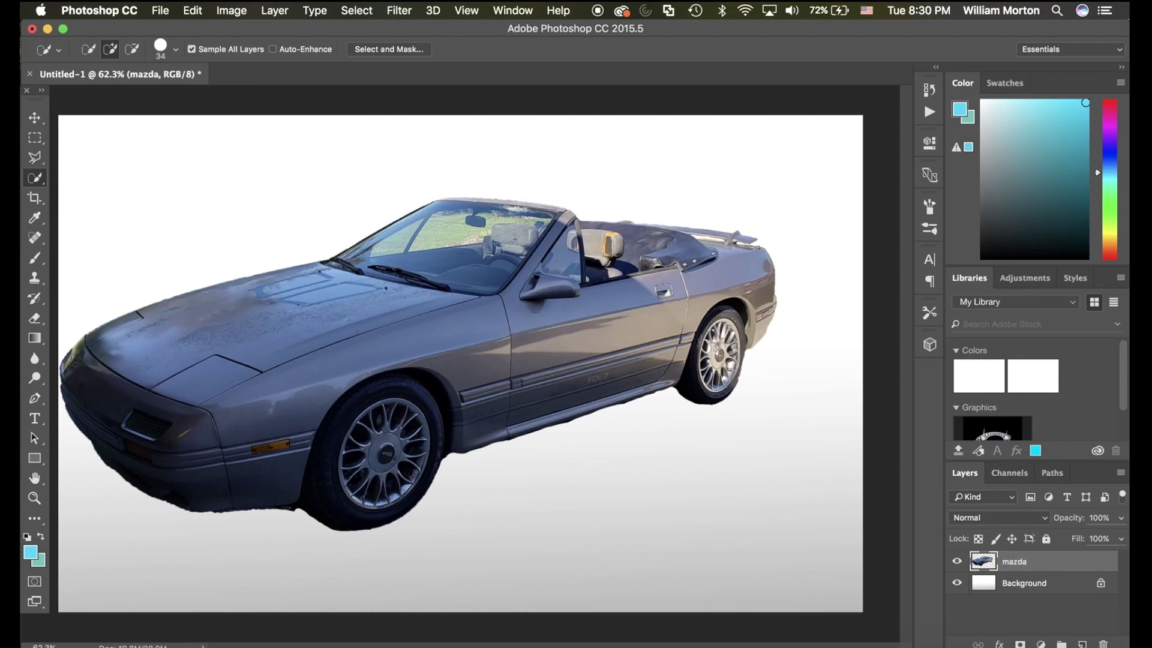
# Step: Create a new layer named shadow above the mazda layer
pyautogui.click(231, 10)
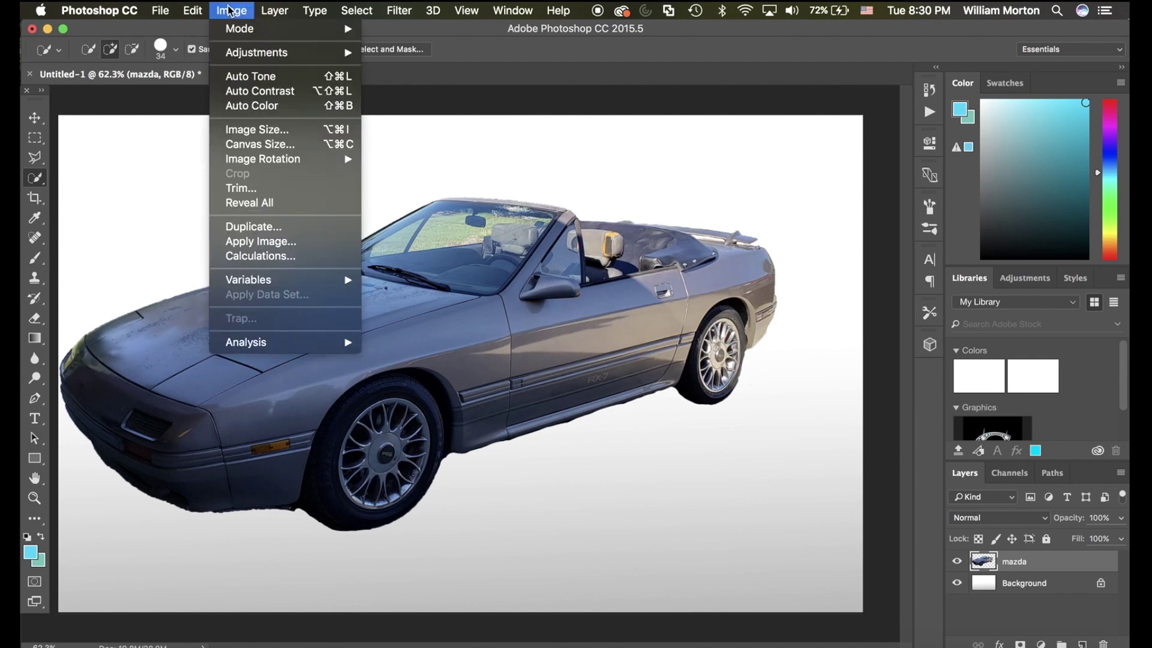
pyautogui.moveTo(260, 10)
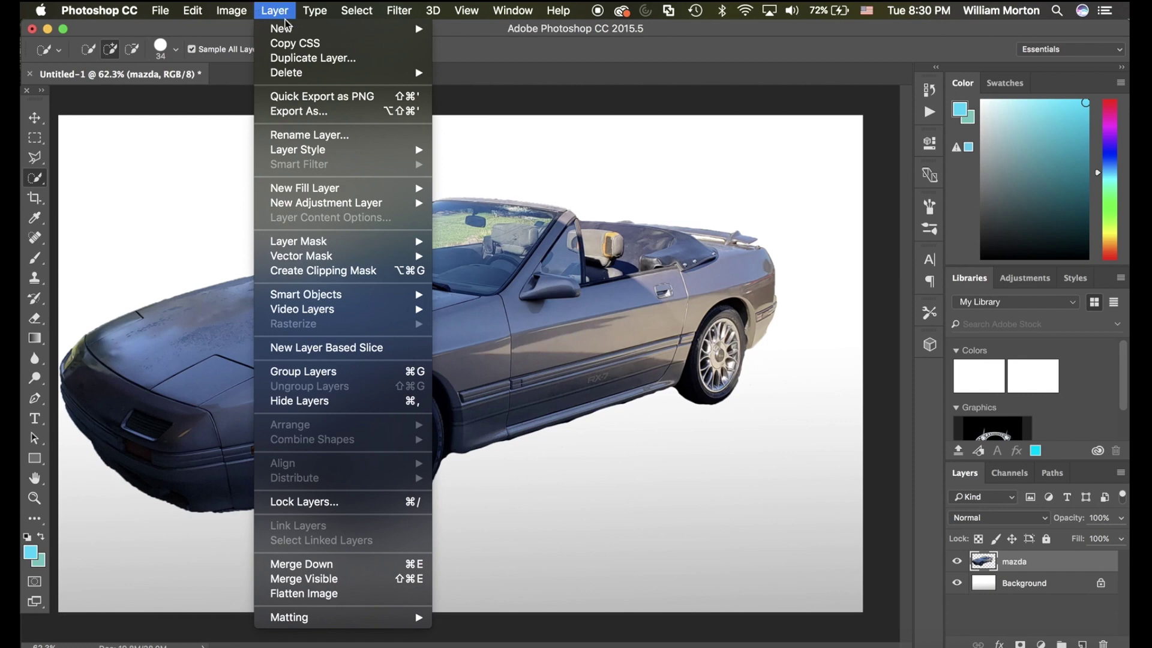
pyautogui.moveTo(406, 28)
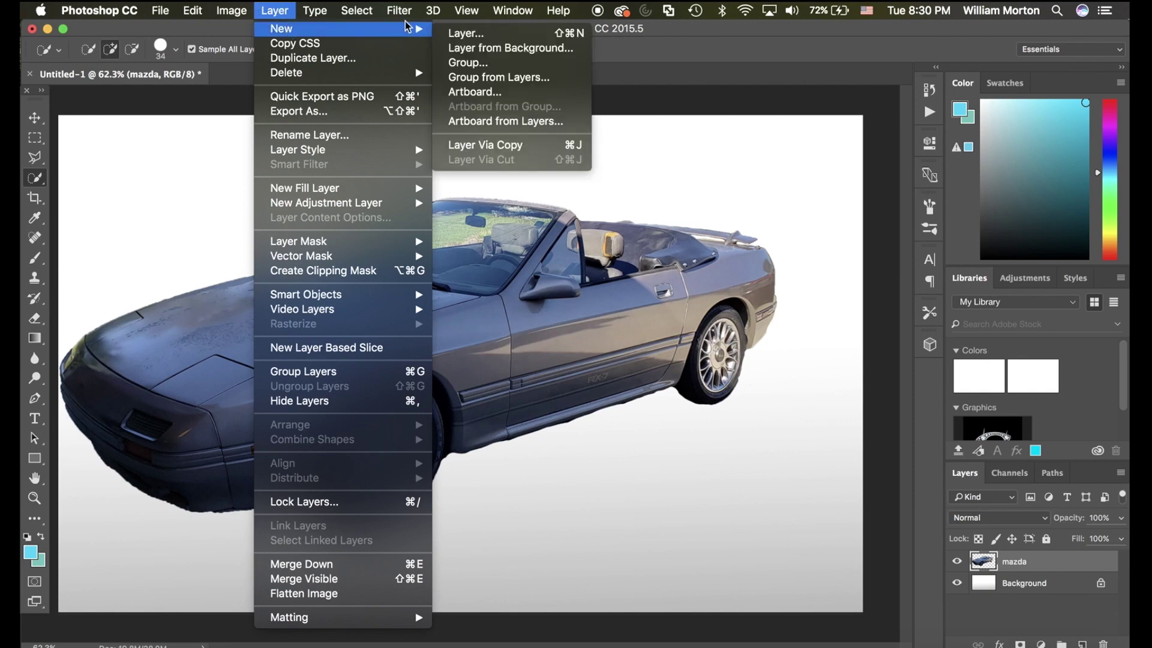
pyautogui.click(469, 33)
pyautogui.write('shadow')
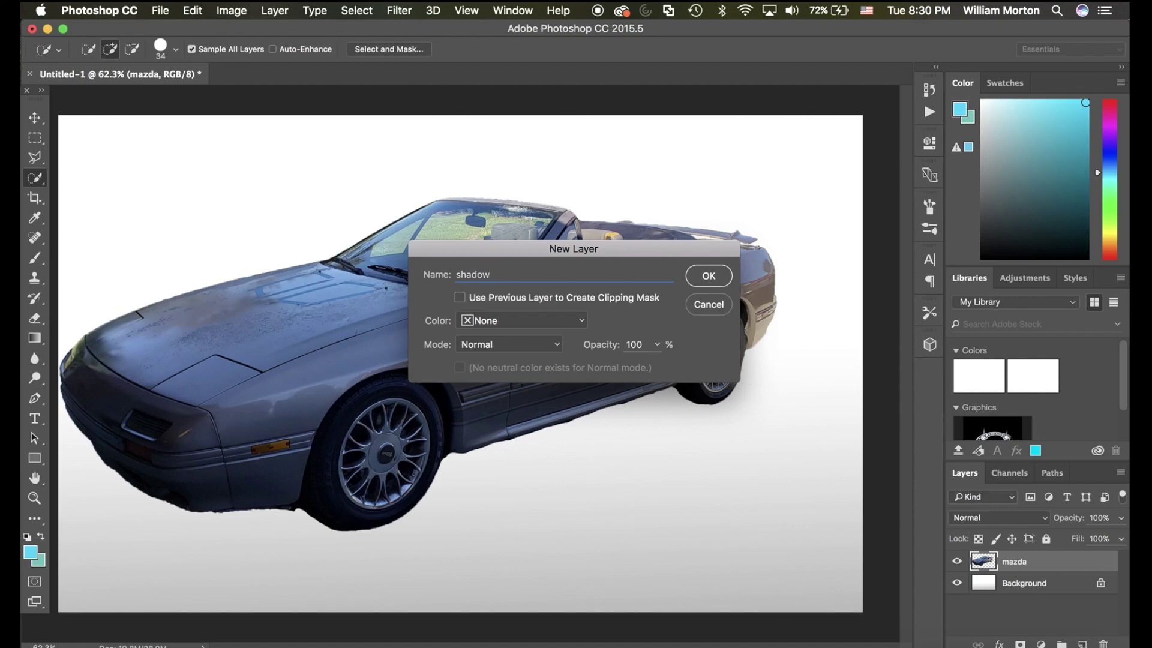
pyautogui.press('Return')
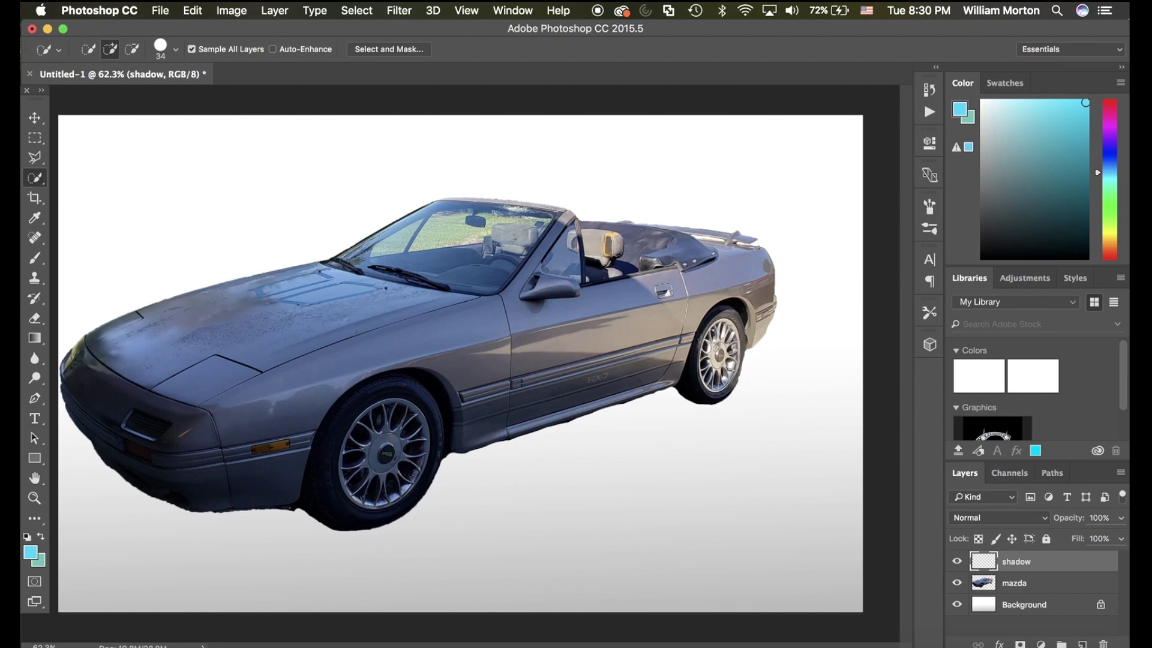
# Step: Load the car's outline from the mazda layer as a selection while keeping the shadow layer active
pyautogui.moveTo(342, 325); pyautogui.dragTo(347, 342)
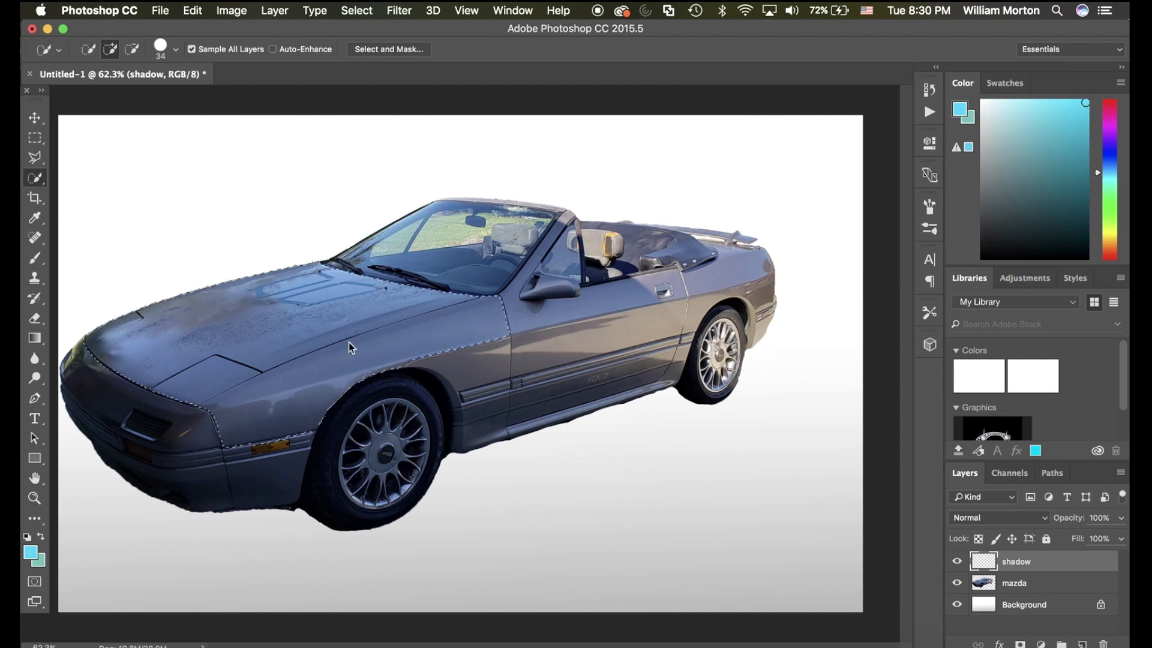
pyautogui.keyDown('super'); pyautogui.click(986, 585); pyautogui.keyUp('super')
# Step: Set up the Gradient tool with the Neutral Density preset as a solid gradient at 100% smoothness
pyautogui.click(35, 337)
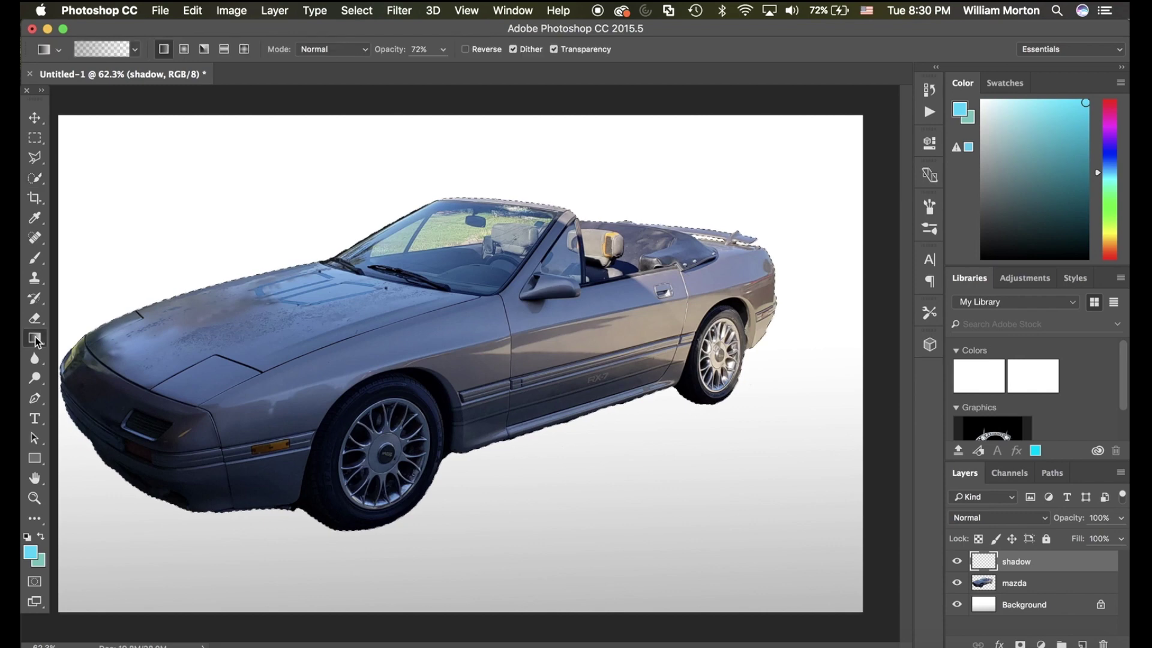
pyautogui.scroll(-2, 121, 259)
pyautogui.scroll(-3, 121, 259)
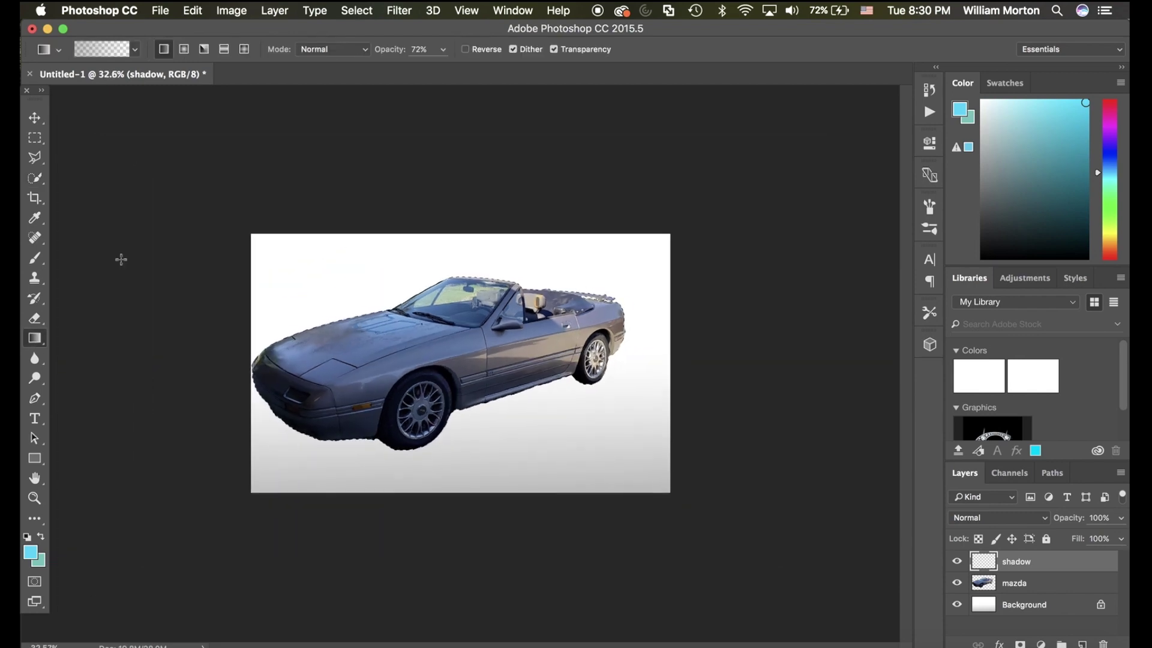
pyautogui.click(135, 50)
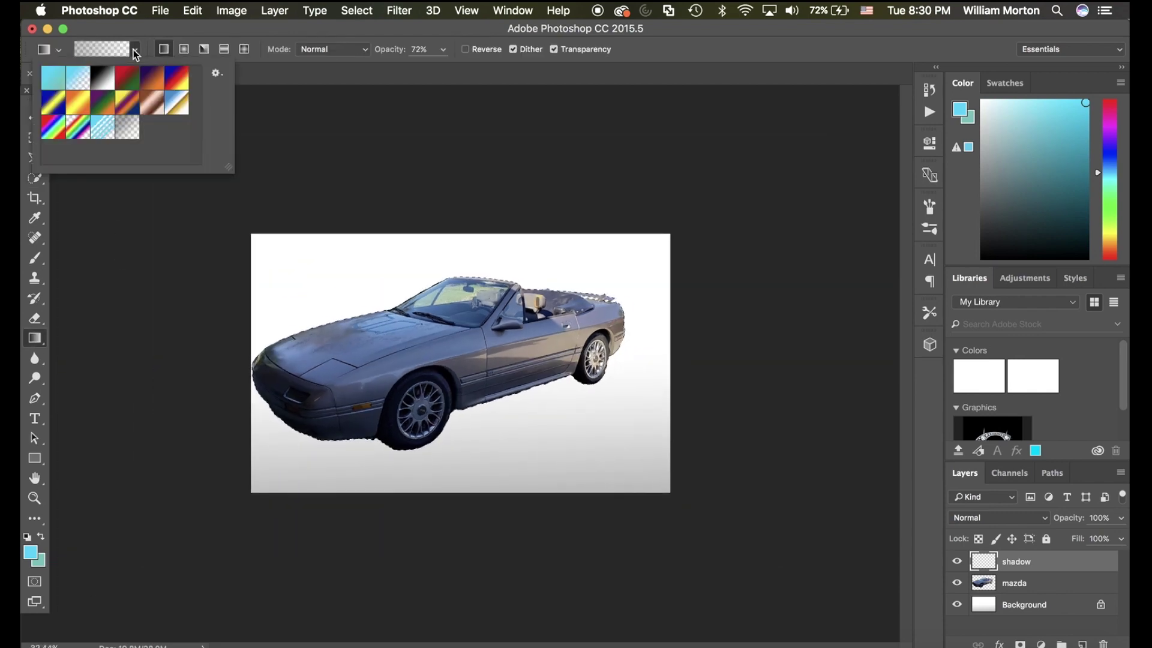
pyautogui.rightClick(126, 128)
pyautogui.click(126, 129)
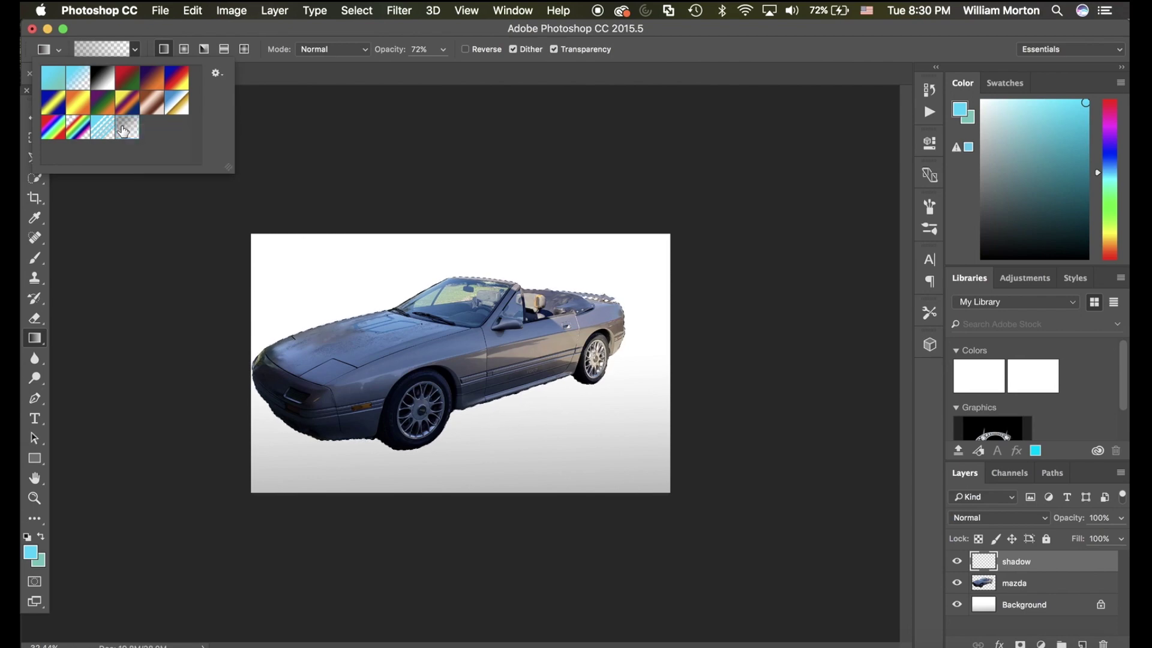
pyautogui.doubleClick(123, 123)
pyautogui.click(102, 47)
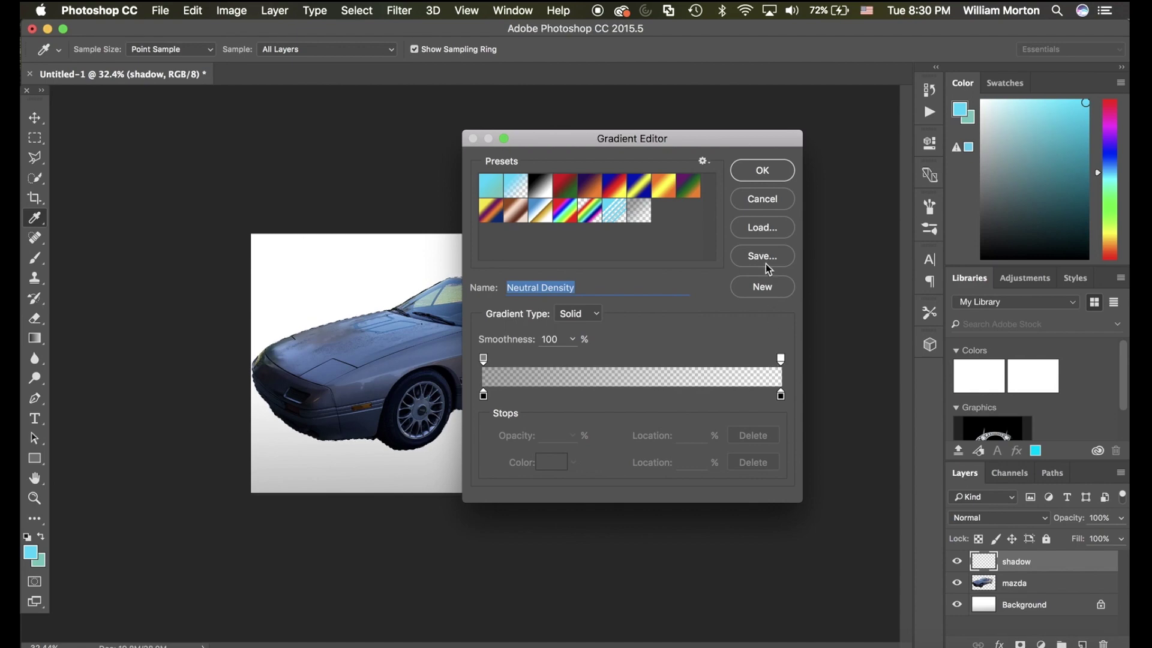
pyautogui.click(762, 171)
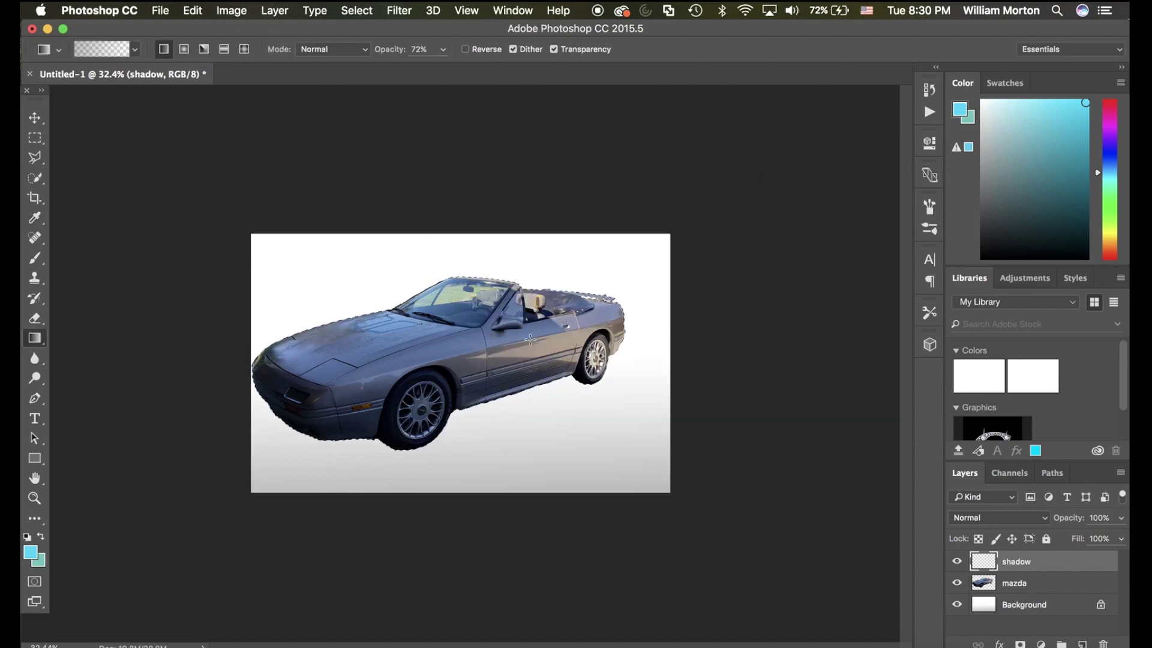
# Step: Fill the car-shaped selection on the shadow layer with a linear gradient running from below the car to above its windshield
pyautogui.scroll(1, 530, 339)
pyautogui.scroll(2, 531, 339)
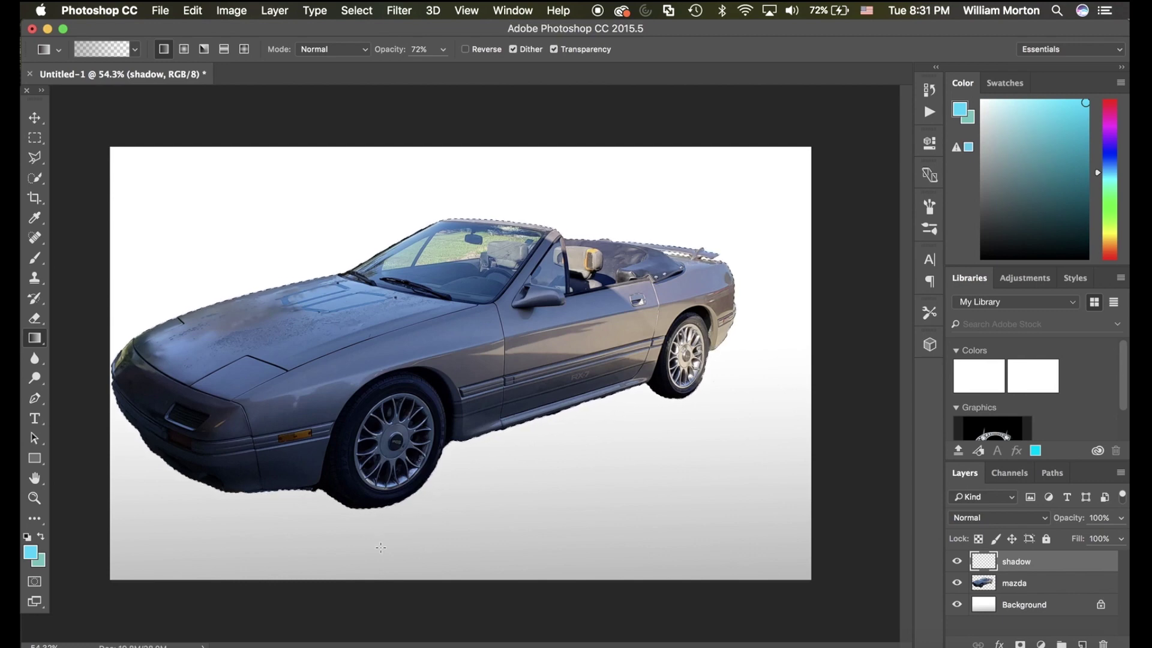
pyautogui.moveTo(389, 613); pyautogui.dragTo(400, 64)
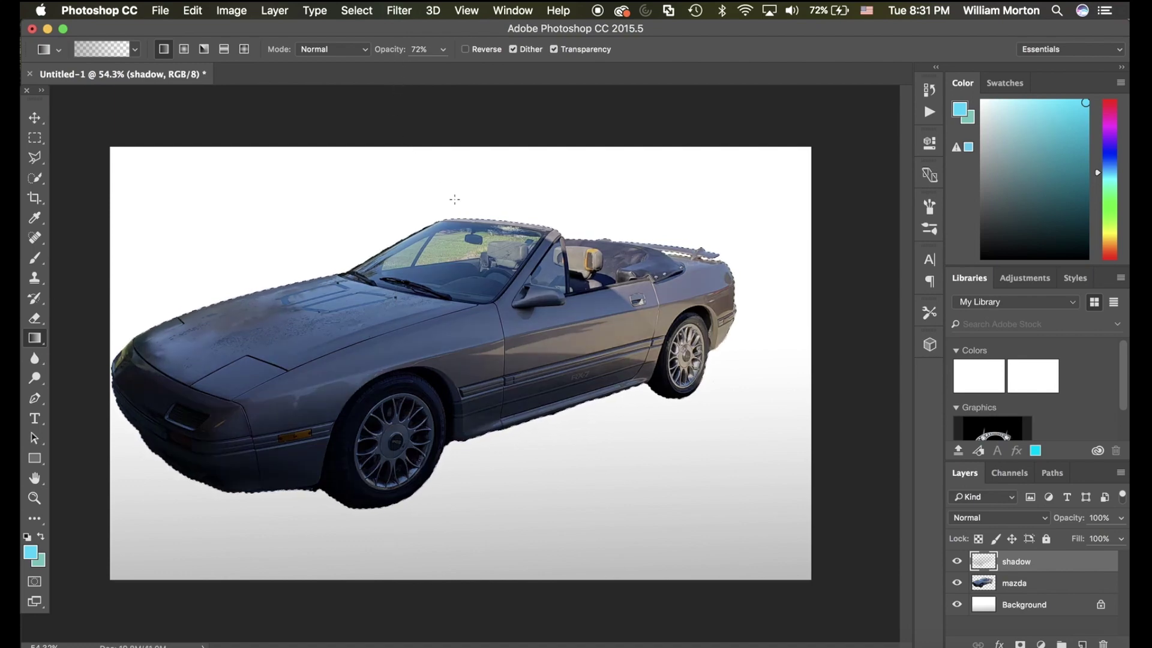
pyautogui.press('super+z')
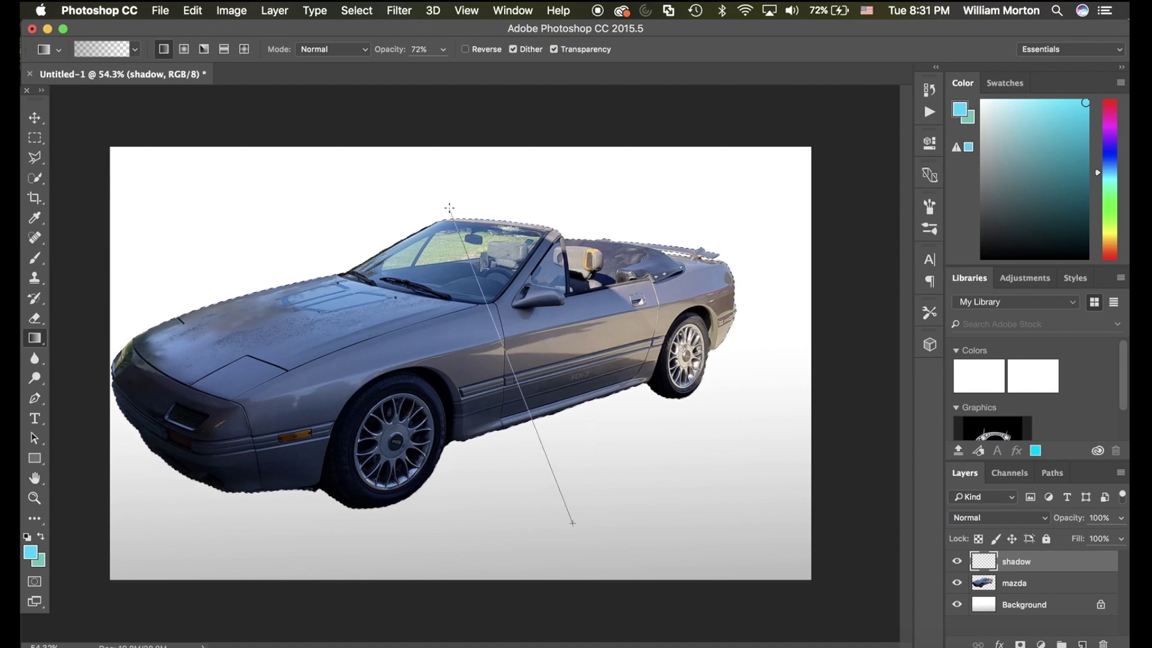
pyautogui.moveTo(430, 175); pyautogui.dragTo(430, 174)
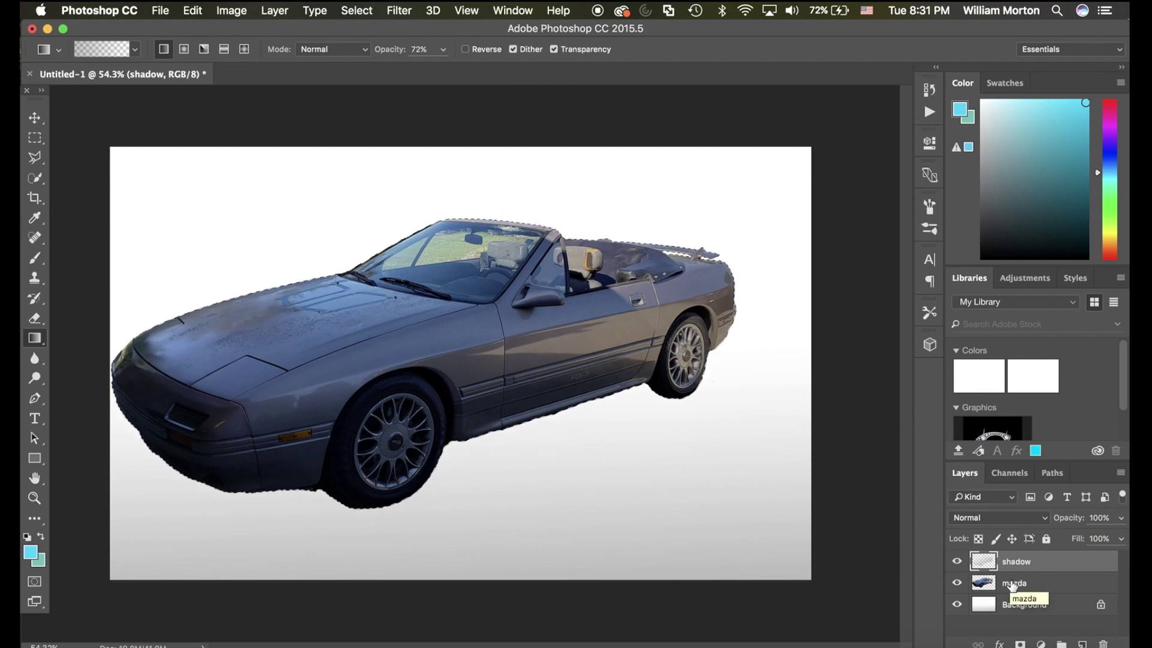
# Step: Flip the shadow vertically below the car at about -38% height and rotate it to about 162°
pyautogui.click(35, 117)
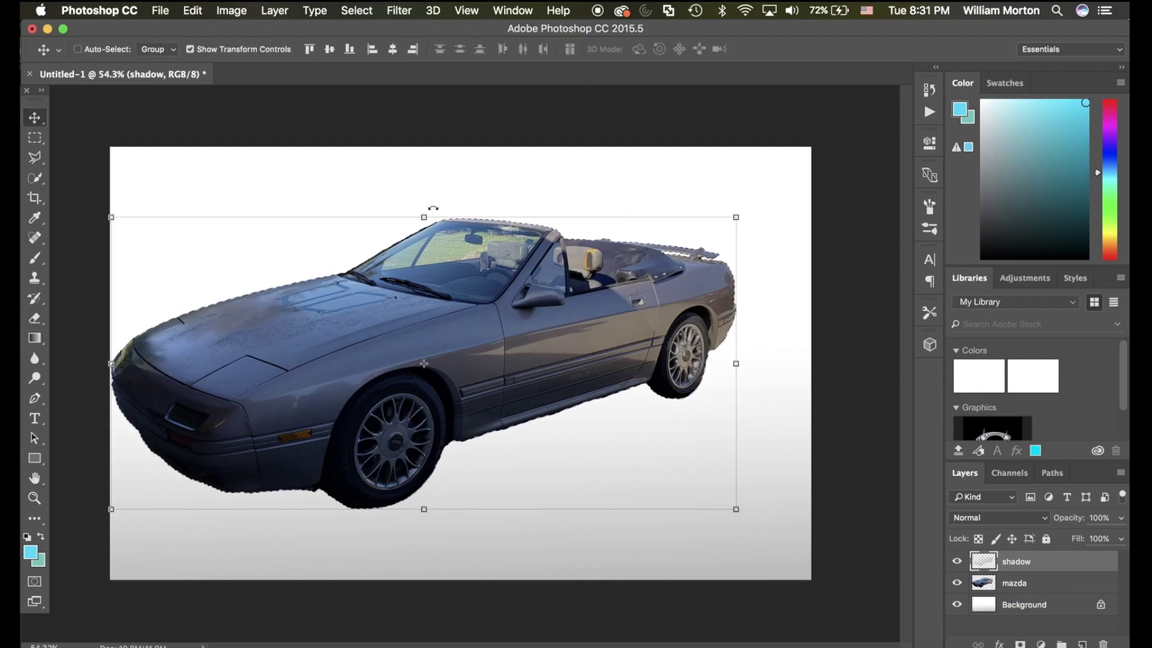
pyautogui.moveTo(424, 217); pyautogui.dragTo(473, 619)
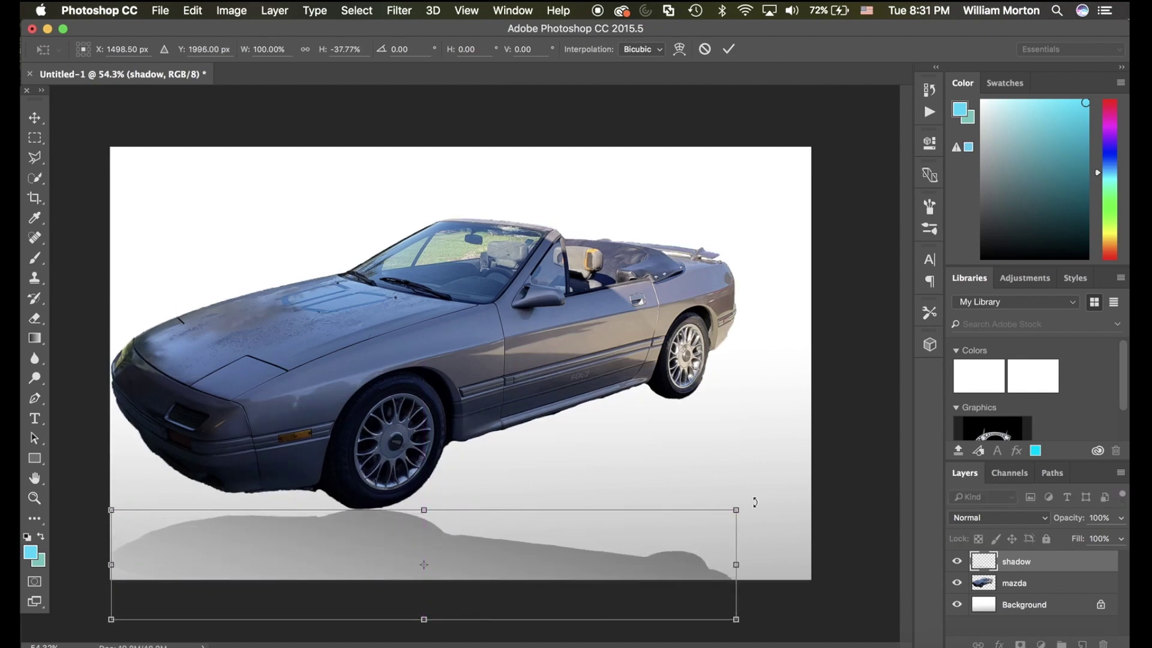
pyautogui.moveTo(755, 501); pyautogui.dragTo(710, 390)
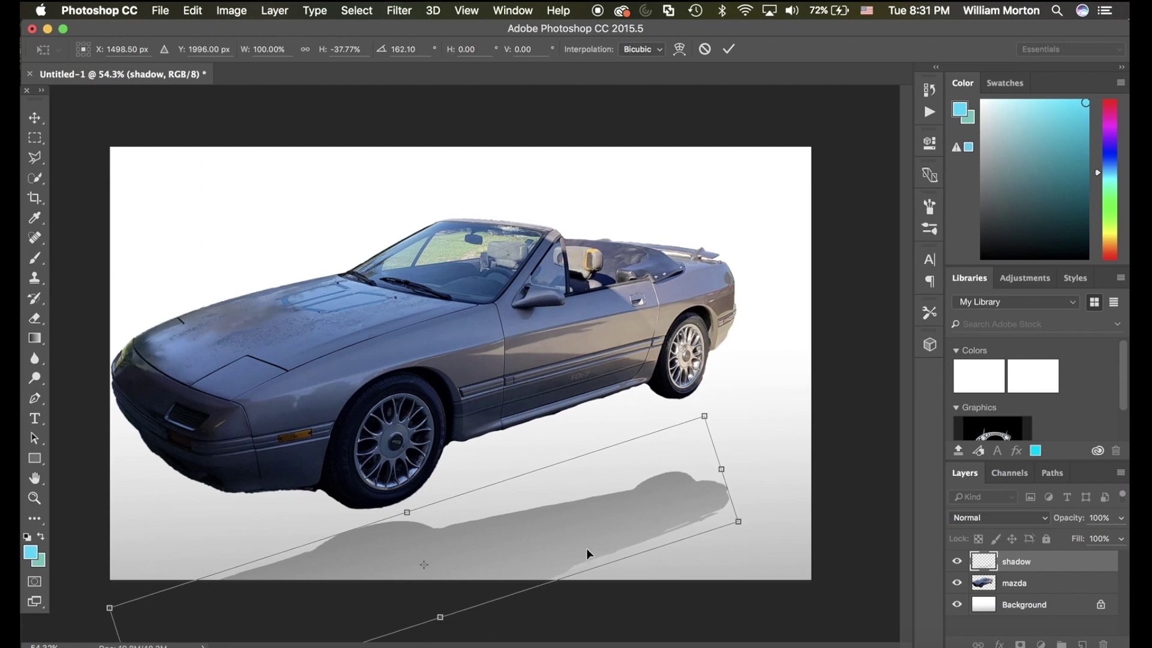
# Step: Stretch the shadow to about -87% height, rotate it to about 159°, place it under the car and apply the transform
pyautogui.moveTo(587, 550); pyautogui.dragTo(597, 453)
pyautogui.moveTo(450, 518); pyautogui.dragTo(607, 556)
pyautogui.moveTo(648, 513); pyautogui.dragTo(682, 433)
pyautogui.moveTo(514, 536); pyautogui.dragTo(535, 610)
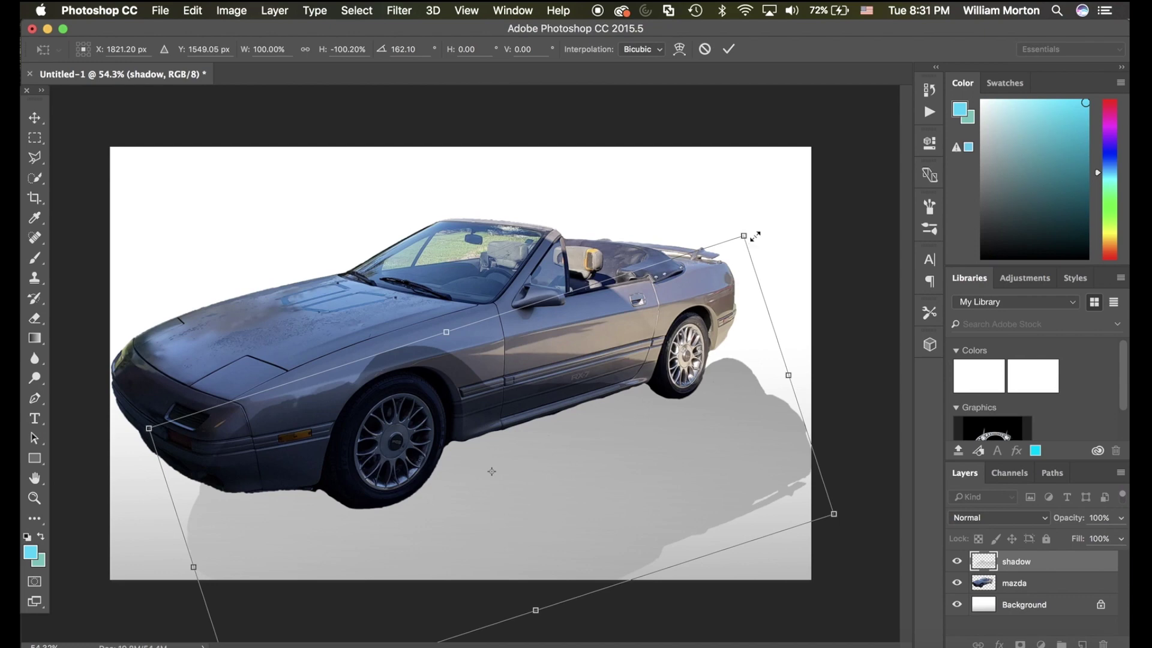
pyautogui.moveTo(754, 234); pyautogui.dragTo(743, 222)
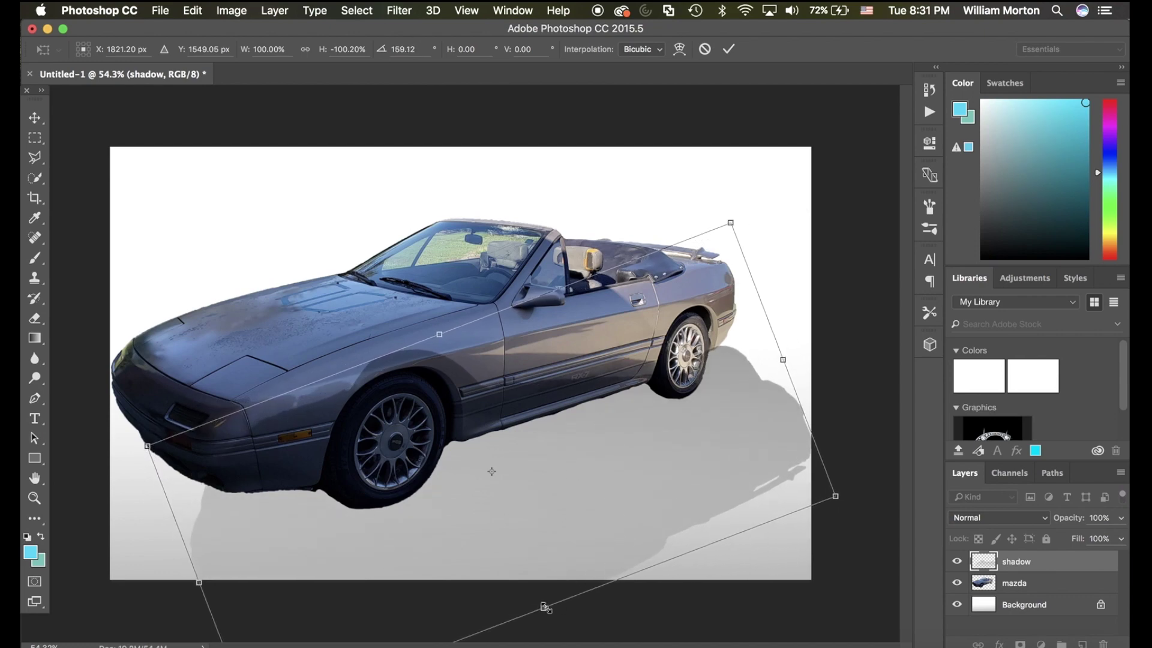
pyautogui.moveTo(540, 605); pyautogui.dragTo(529, 568)
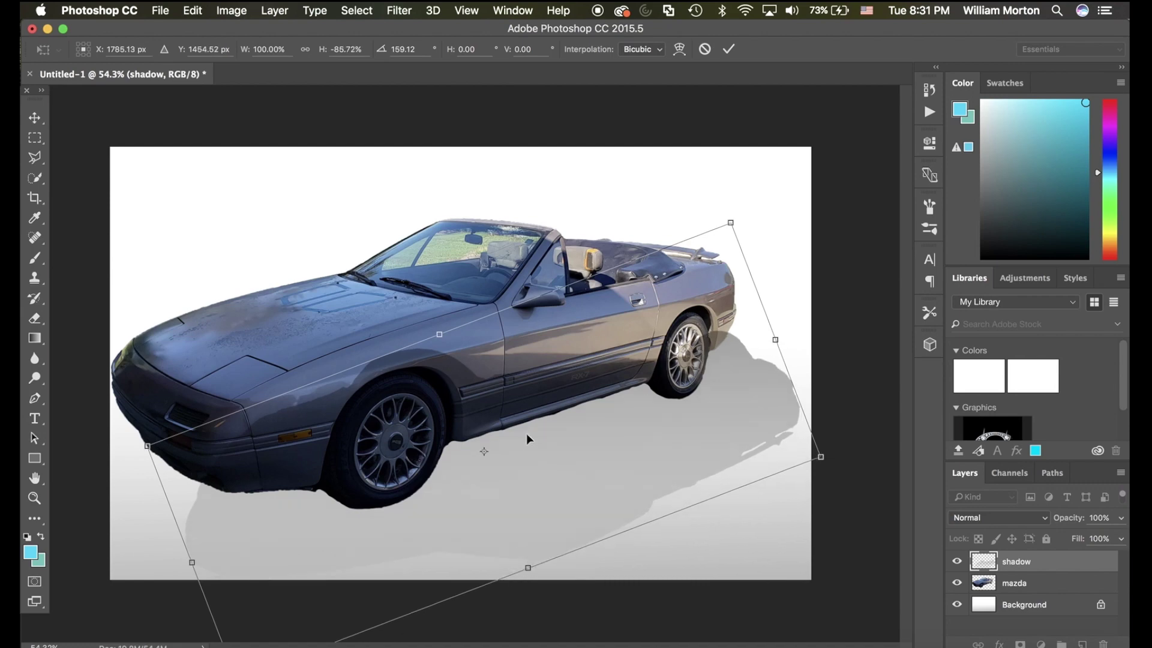
pyautogui.moveTo(527, 433); pyautogui.dragTo(520, 463)
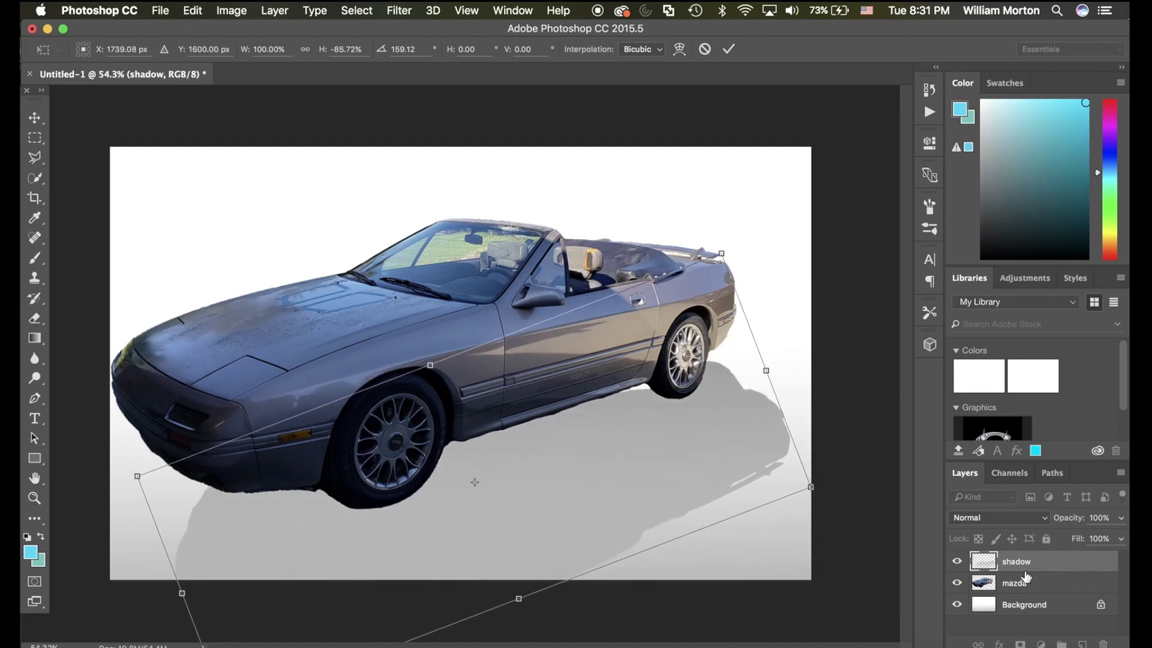
pyautogui.click(729, 51)
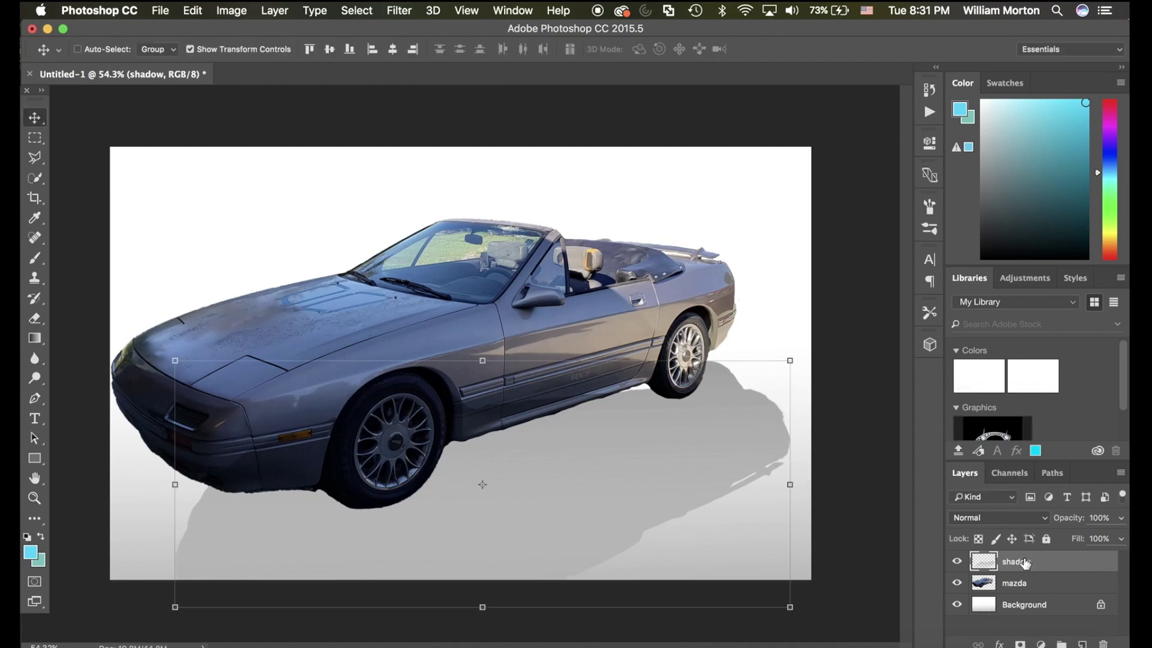
# Step: Move the shadow layer beneath the mazda layer, then rotate the shadow about -11.6°, align it under the wheels and apply the transform
pyautogui.moveTo(1025, 562); pyautogui.dragTo(1028, 593)
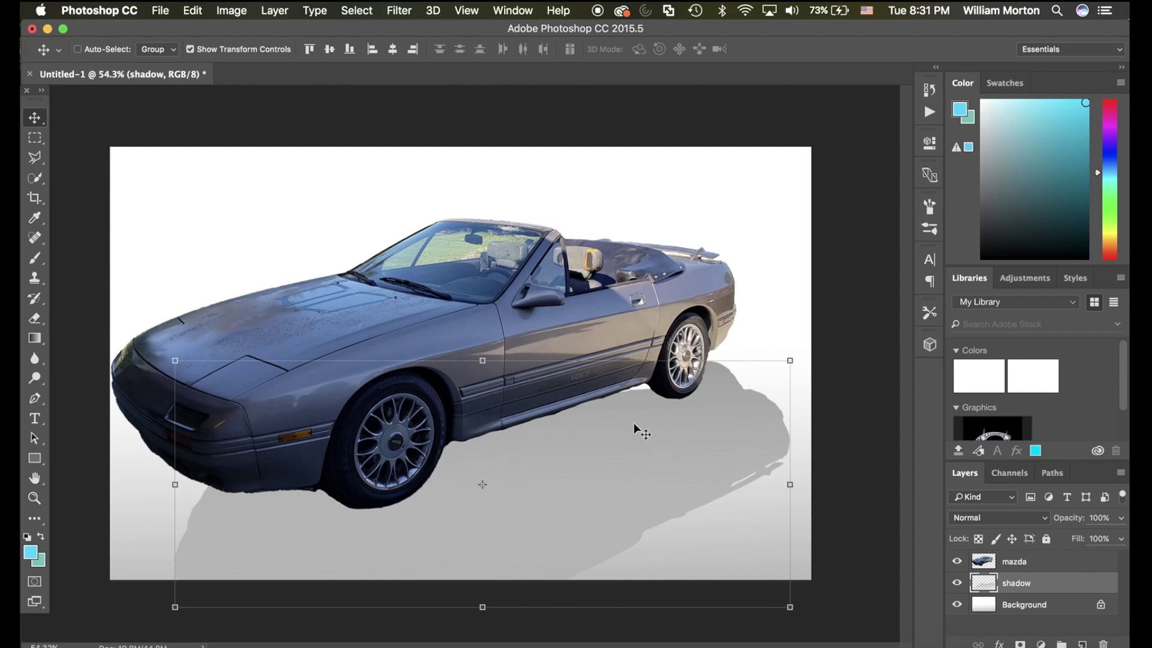
pyautogui.click(800, 357)
pyautogui.moveTo(809, 351); pyautogui.dragTo(818, 298)
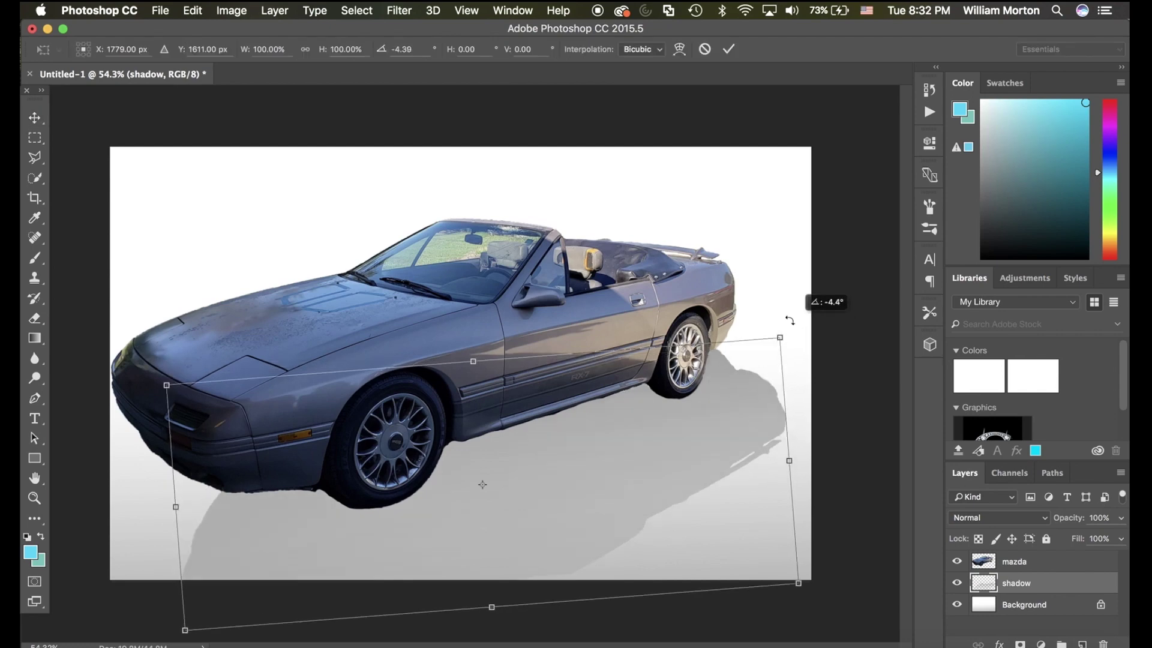
pyautogui.moveTo(618, 433); pyautogui.dragTo(619, 493)
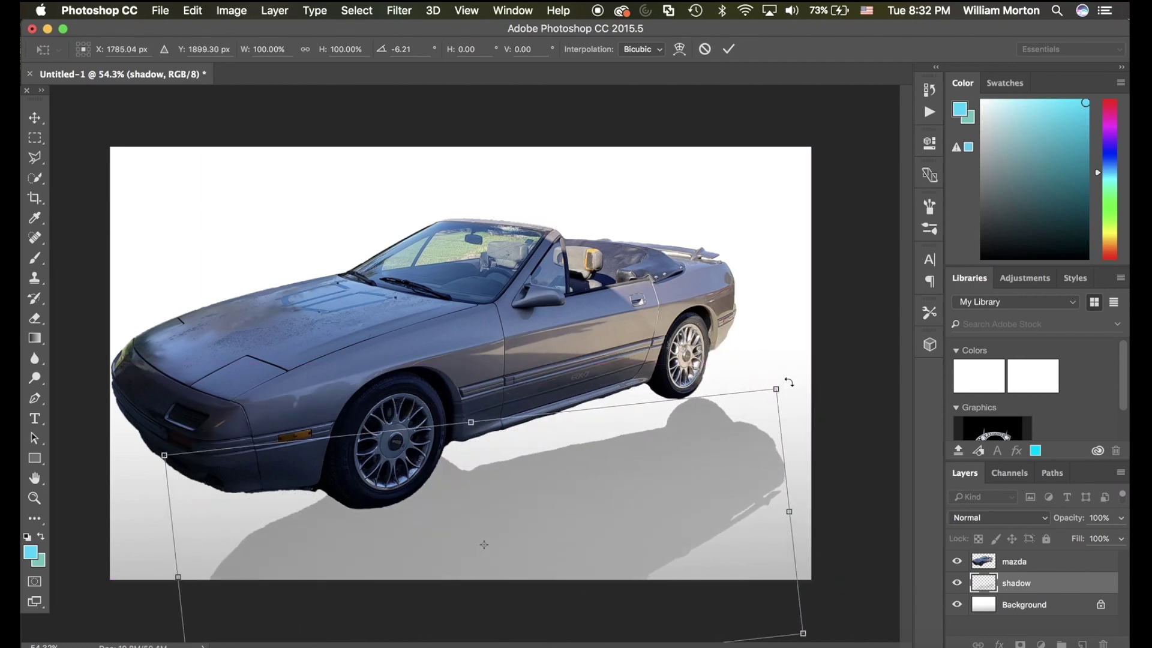
pyautogui.moveTo(789, 381); pyautogui.dragTo(769, 358)
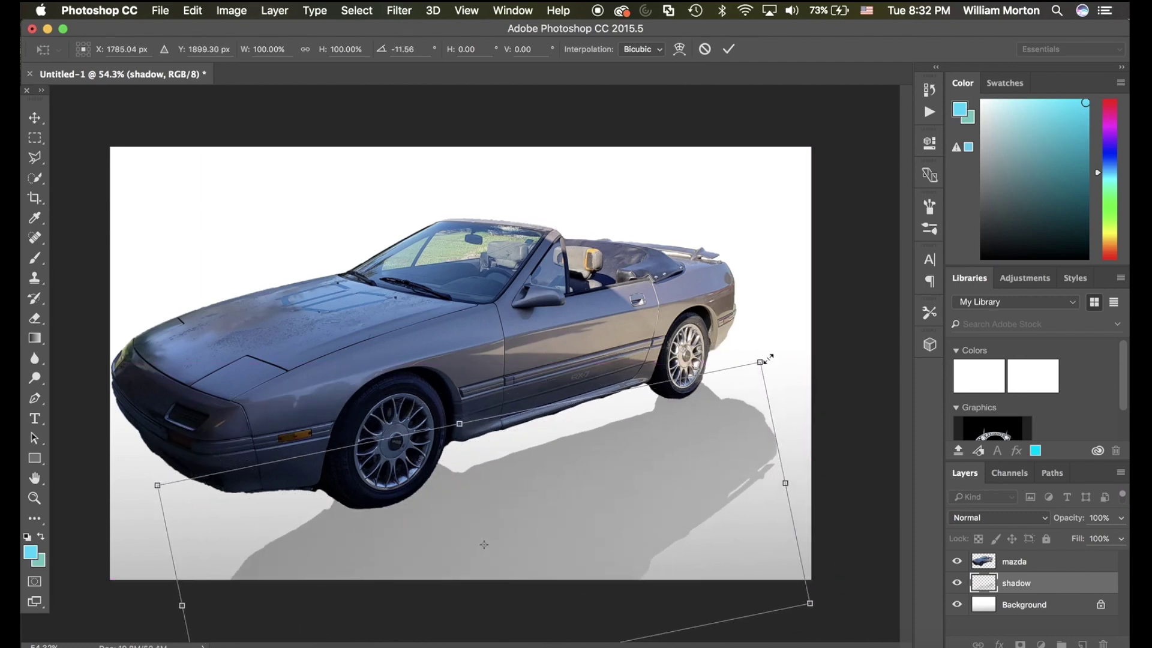
pyautogui.moveTo(725, 442); pyautogui.dragTo(721, 407)
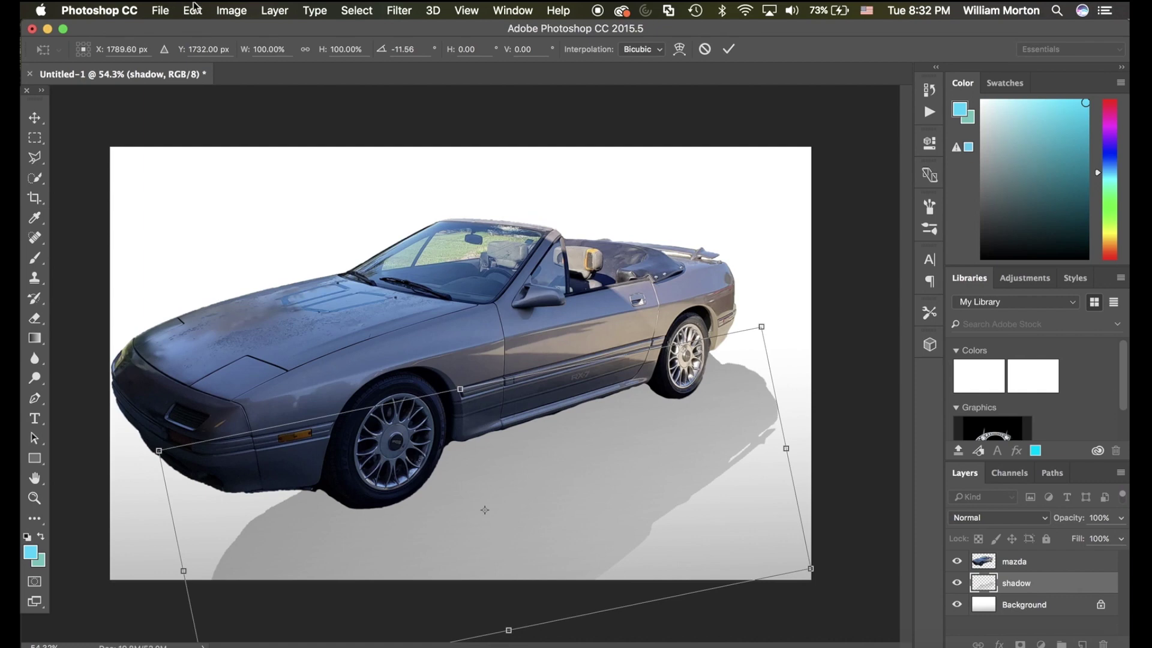
pyautogui.click(728, 48)
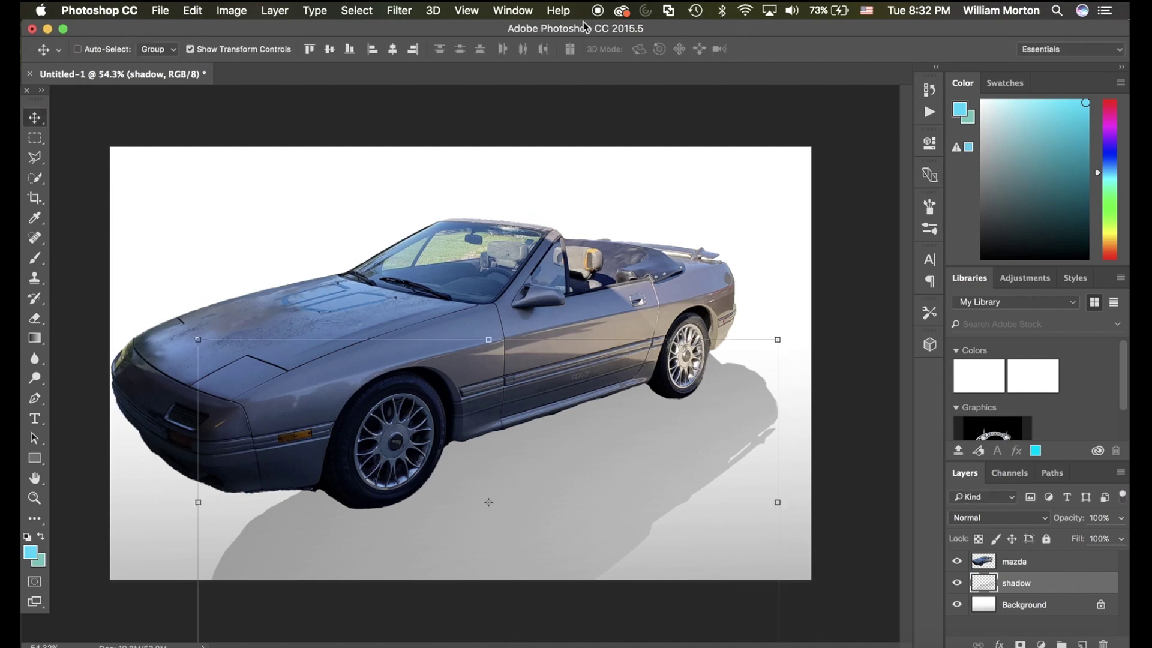
pyautogui.click(217, 8)
pyautogui.moveTo(192, 10)
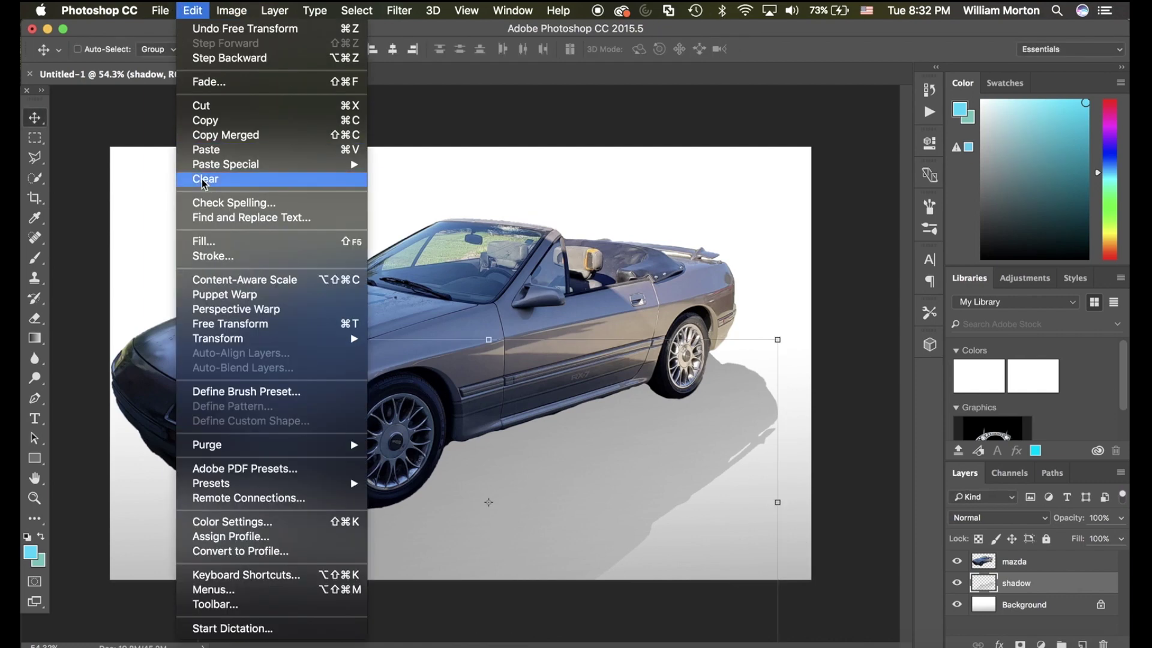
pyautogui.moveTo(243, 453)
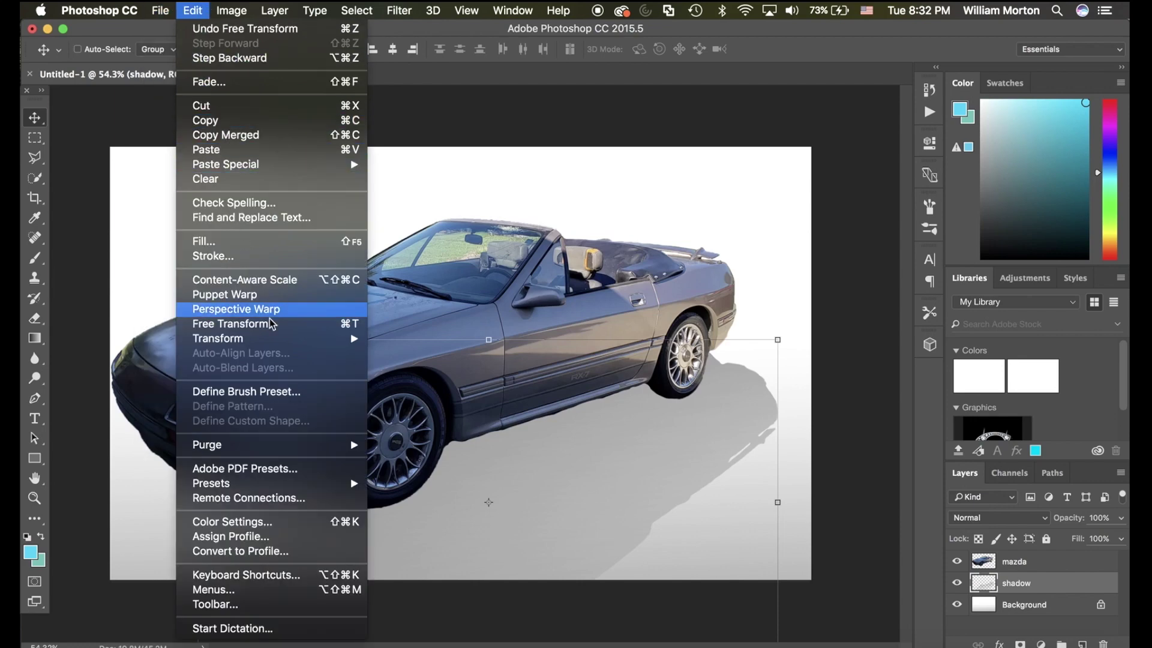
pyautogui.moveTo(258, 339)
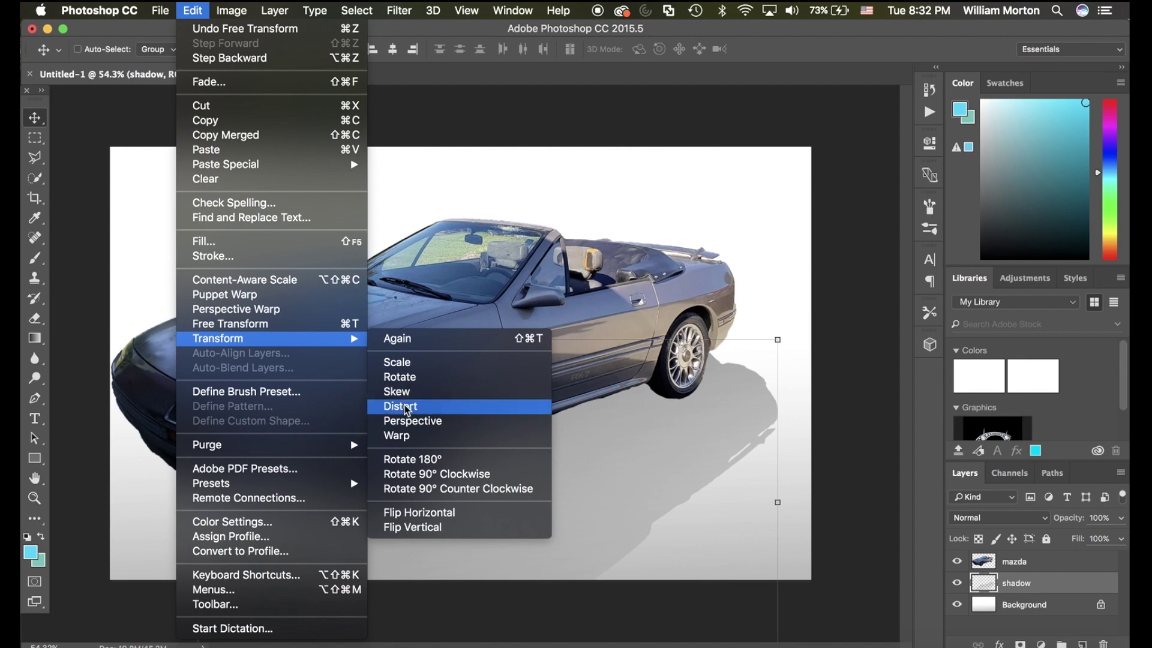
pyautogui.click(404, 435)
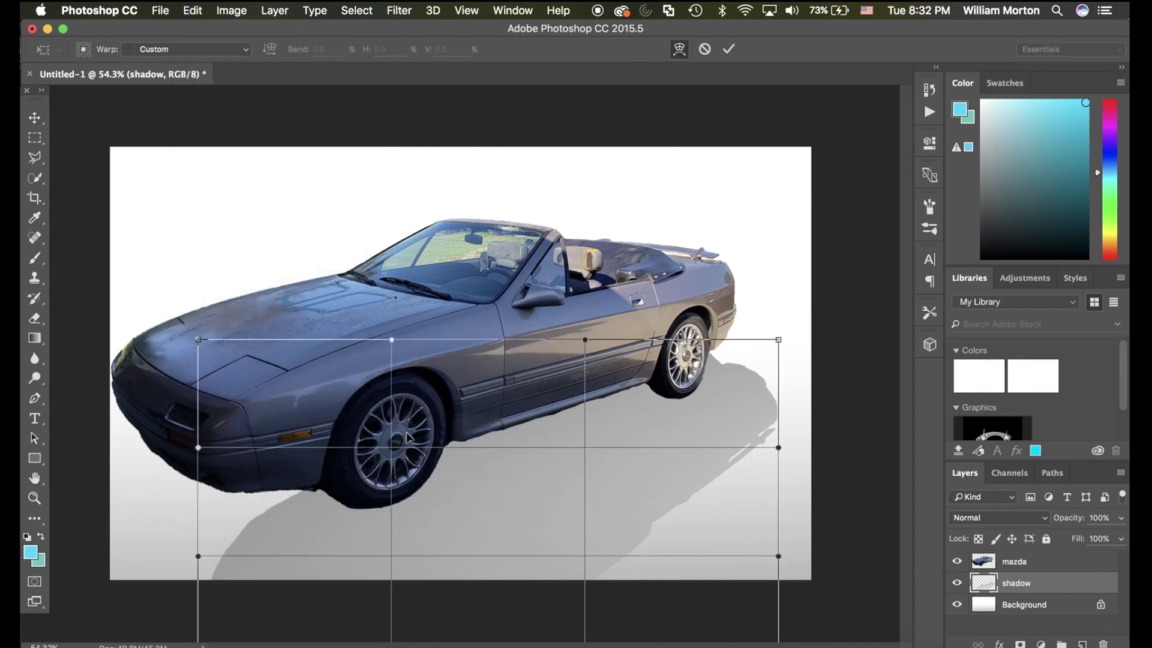
pyautogui.moveTo(199, 339); pyautogui.dragTo(209, 215)
pyautogui.moveTo(198, 557); pyautogui.dragTo(115, 445)
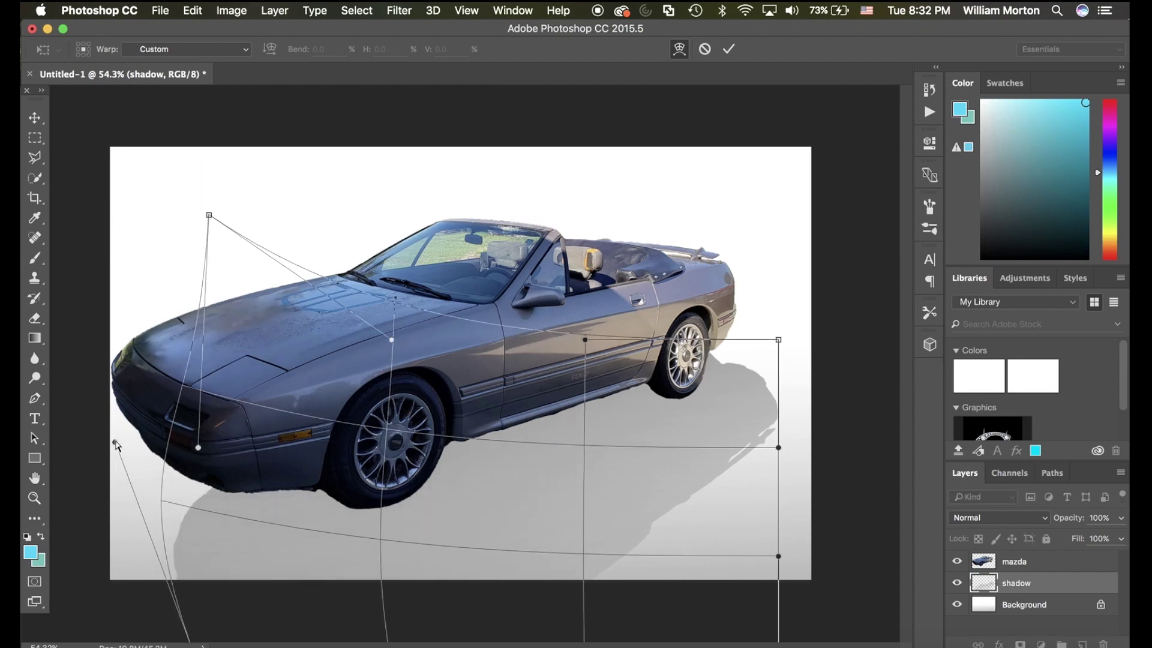
pyautogui.scroll(-3, 154, 469)
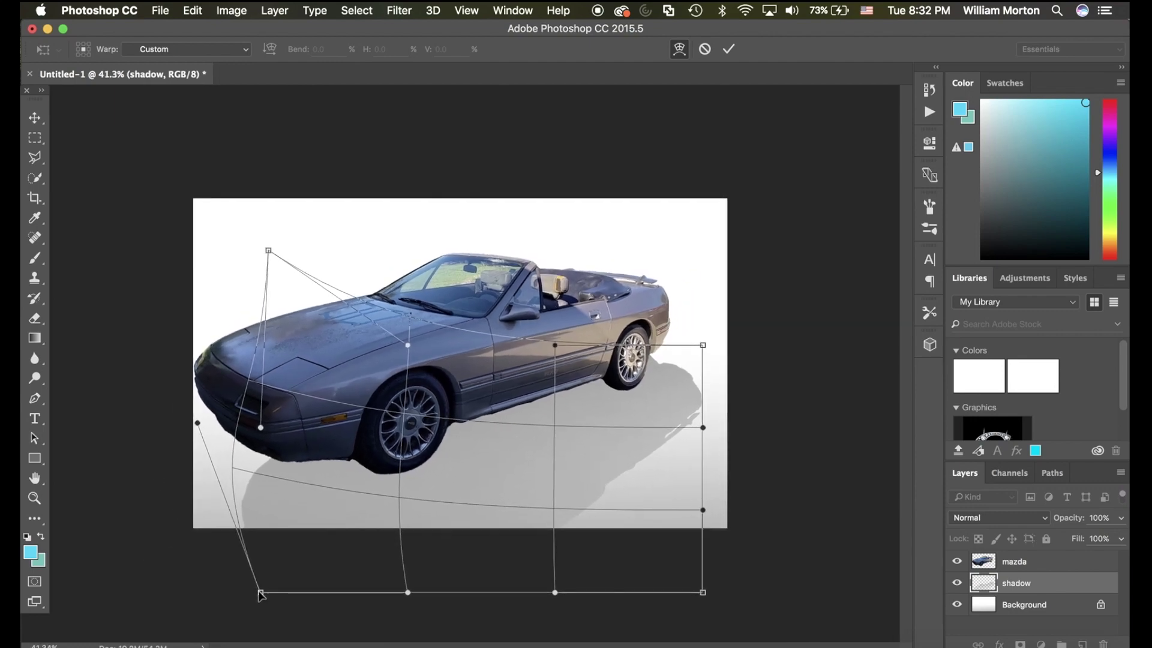
pyautogui.moveTo(261, 594); pyautogui.dragTo(242, 531)
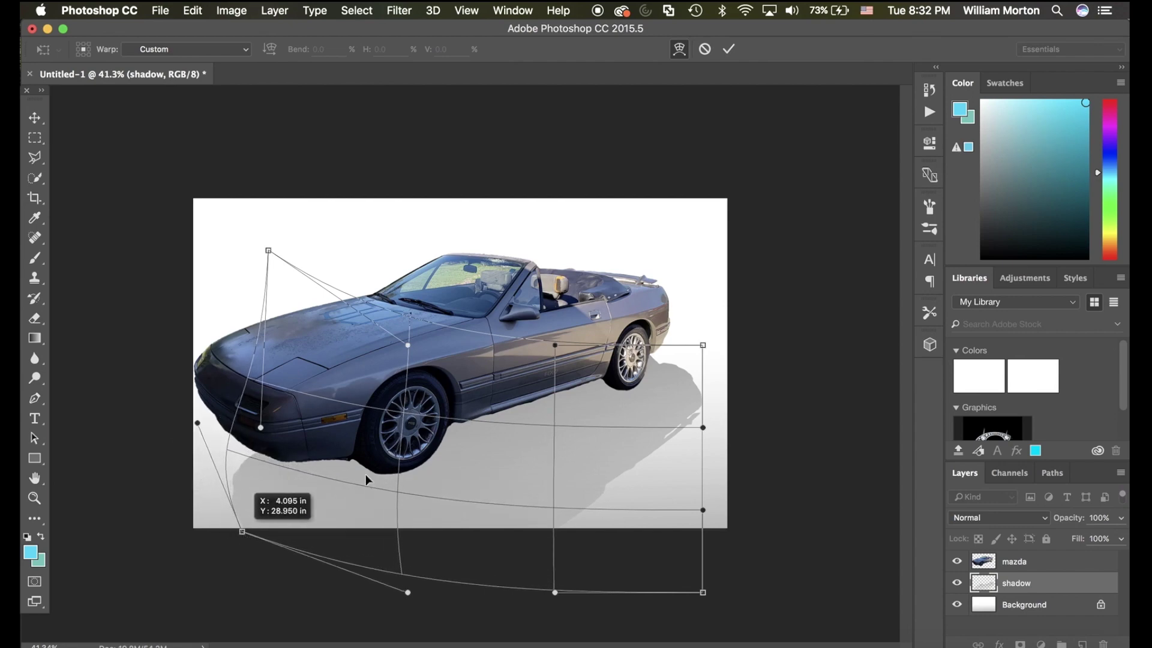
pyautogui.moveTo(704, 347); pyautogui.dragTo(725, 331)
pyautogui.moveTo(437, 469)
pyautogui.mouseDown()
pyautogui.moveTo(447, 479)
pyautogui.moveTo(432, 450)
pyautogui.mouseUp()
pyautogui.moveTo(460, 474); pyautogui.dragTo(429, 480)
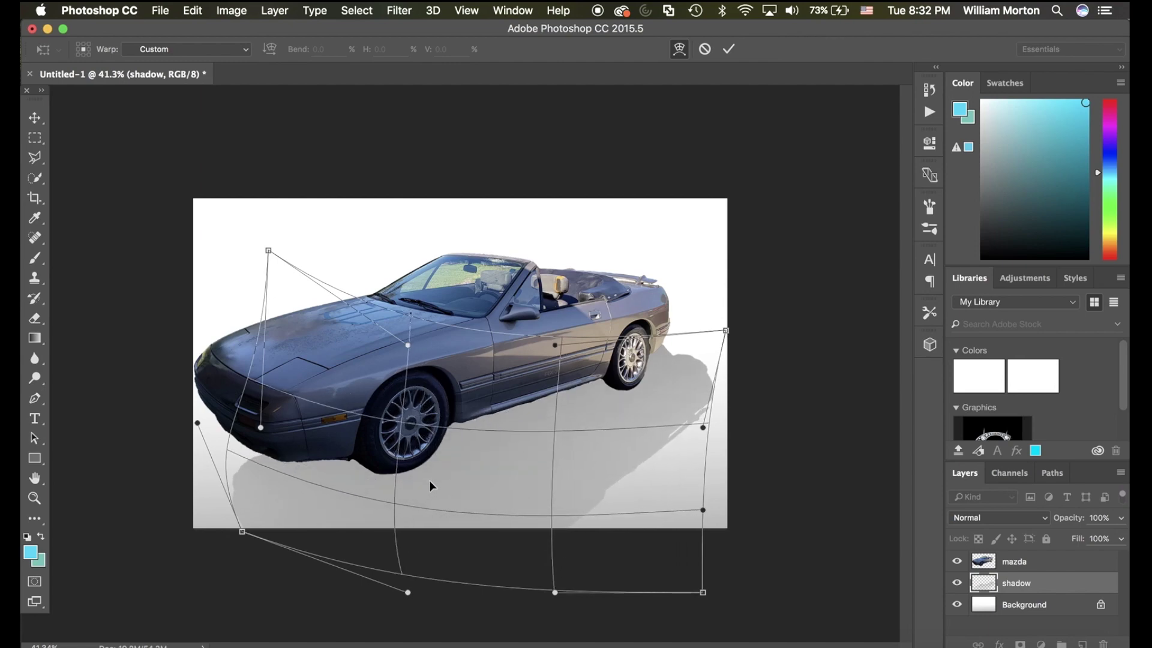
pyautogui.click(706, 50)
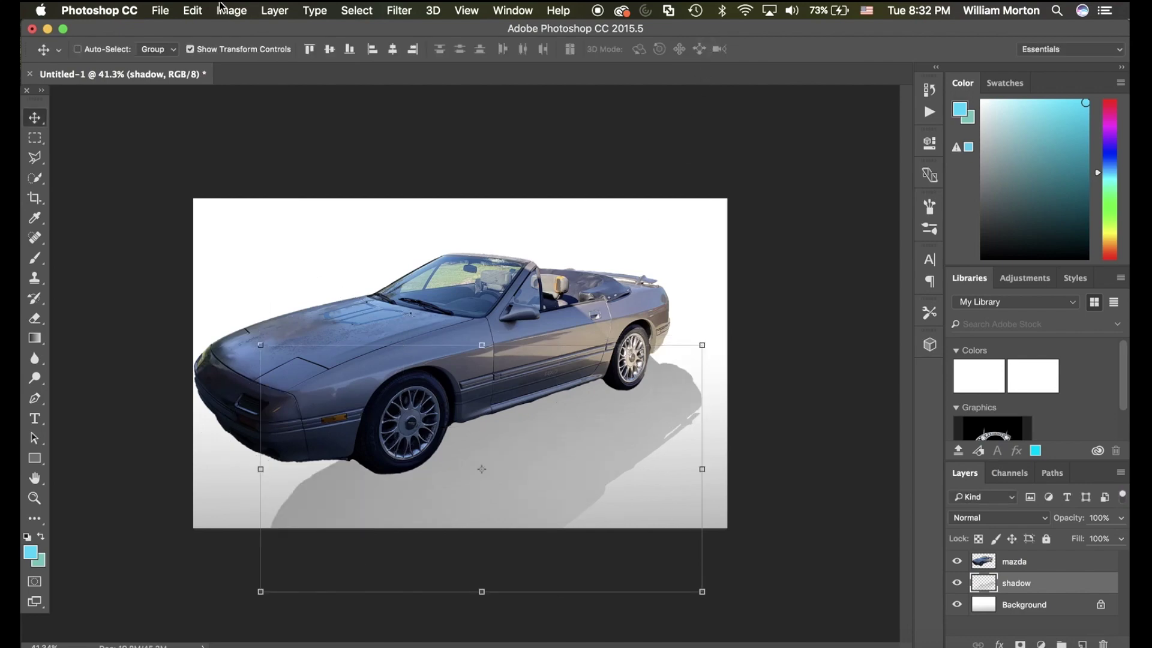
# Step: Distort the shadow by raising its upper rear-wheel corner and lower front-bumper corner, to about 108% height and 6.2° rotation, and apply the transform
pyautogui.click(162, 10)
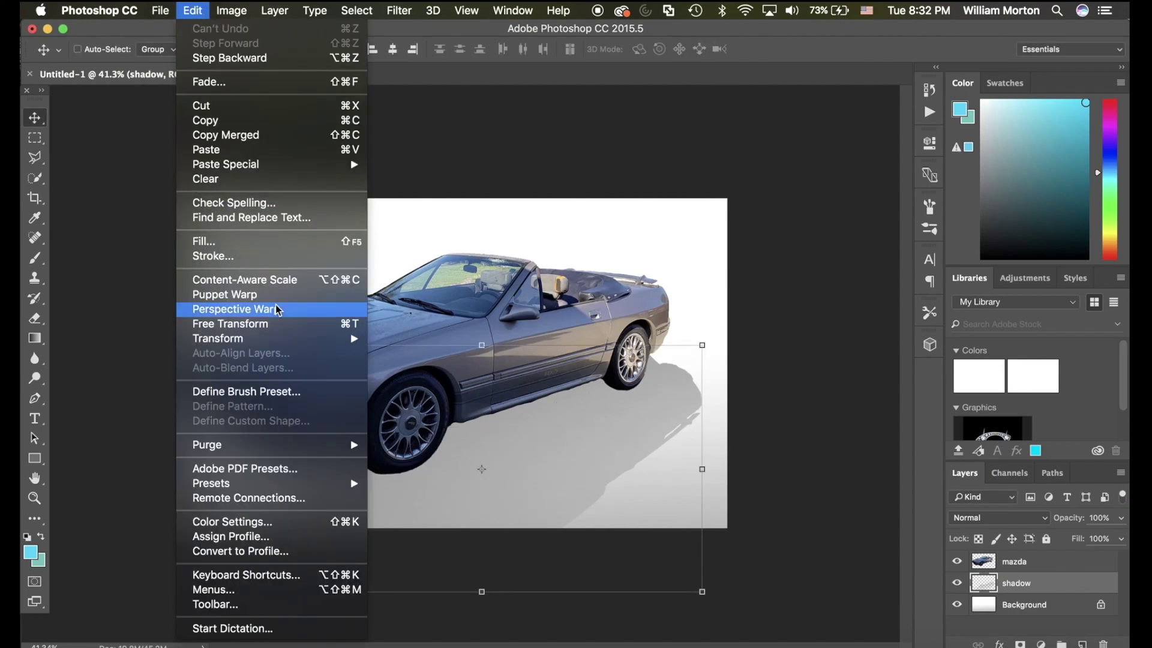
pyautogui.moveTo(294, 340)
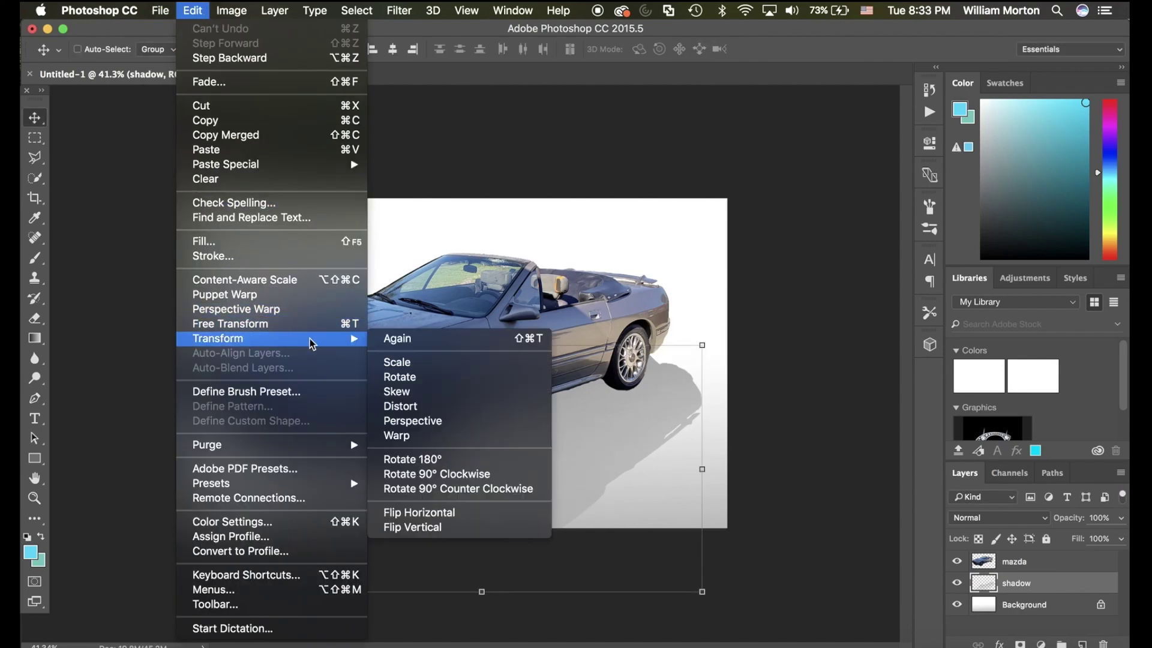
pyautogui.click(412, 406)
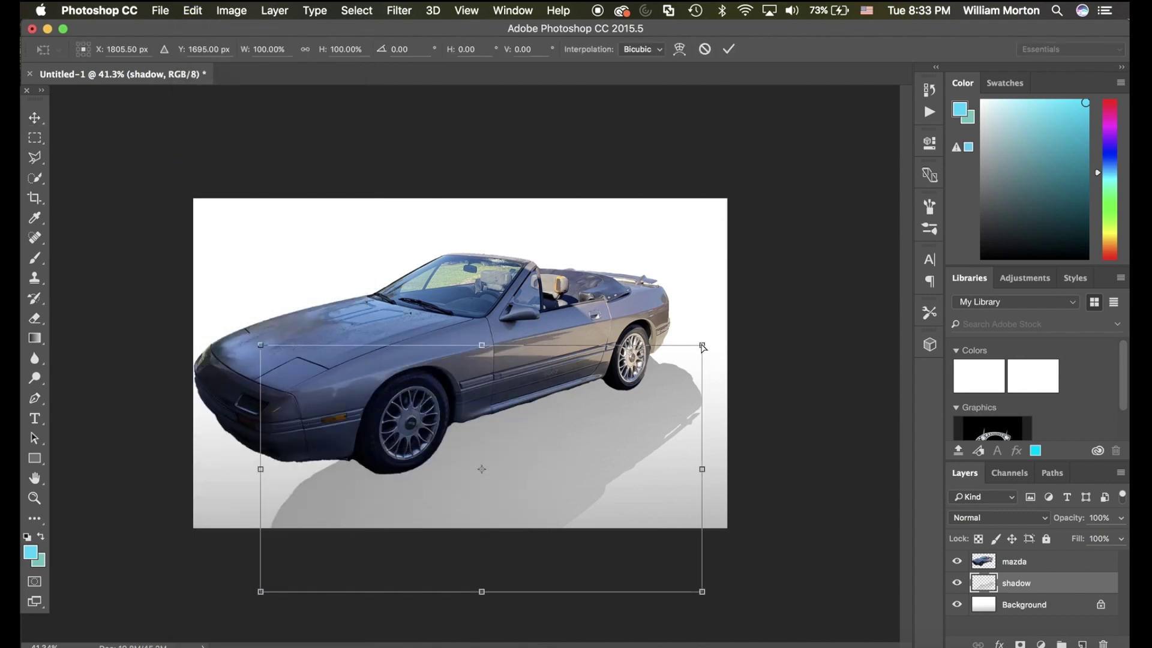
pyautogui.moveTo(704, 345); pyautogui.dragTo(699, 323)
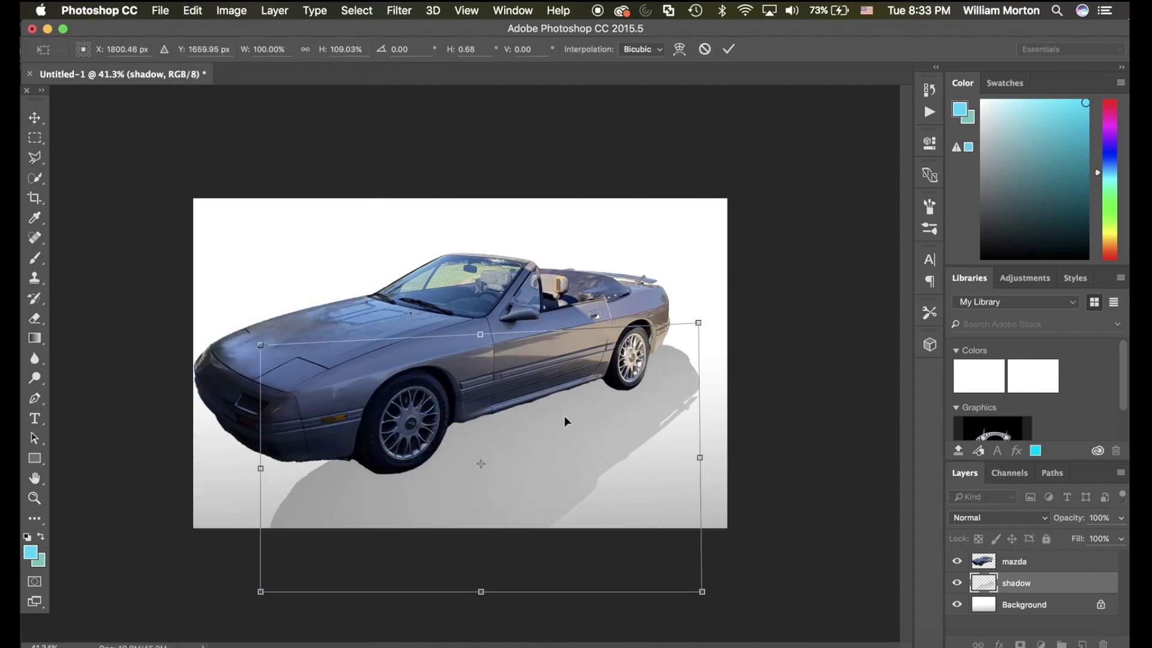
pyautogui.moveTo(260, 591); pyautogui.dragTo(255, 543)
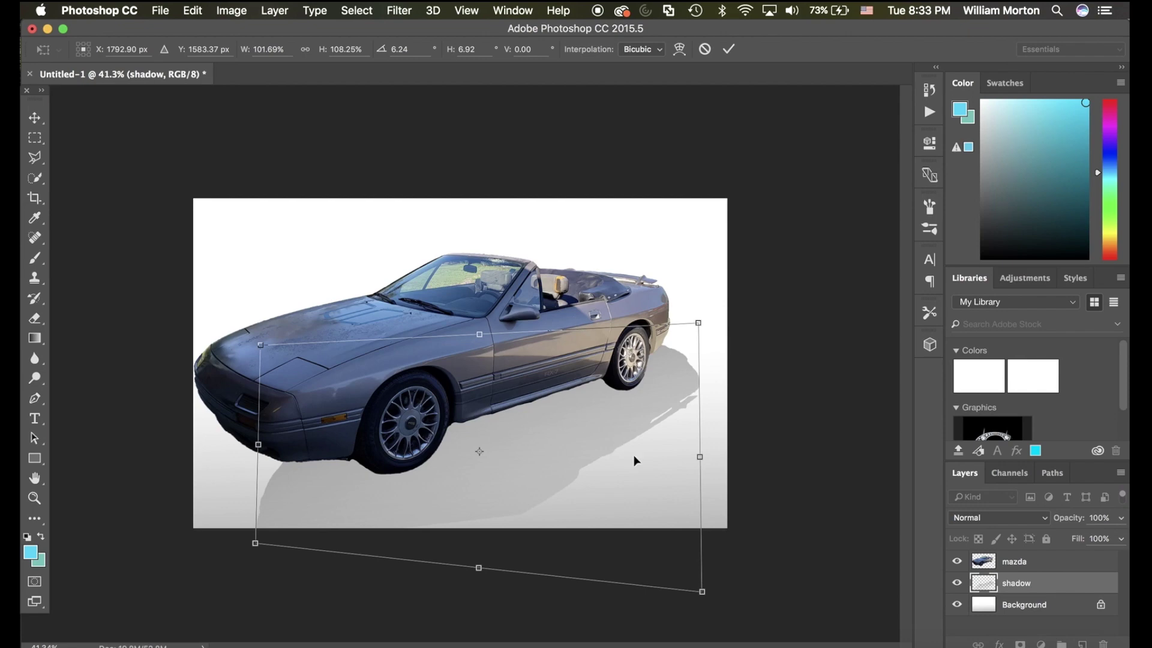
pyautogui.press('super+equal')
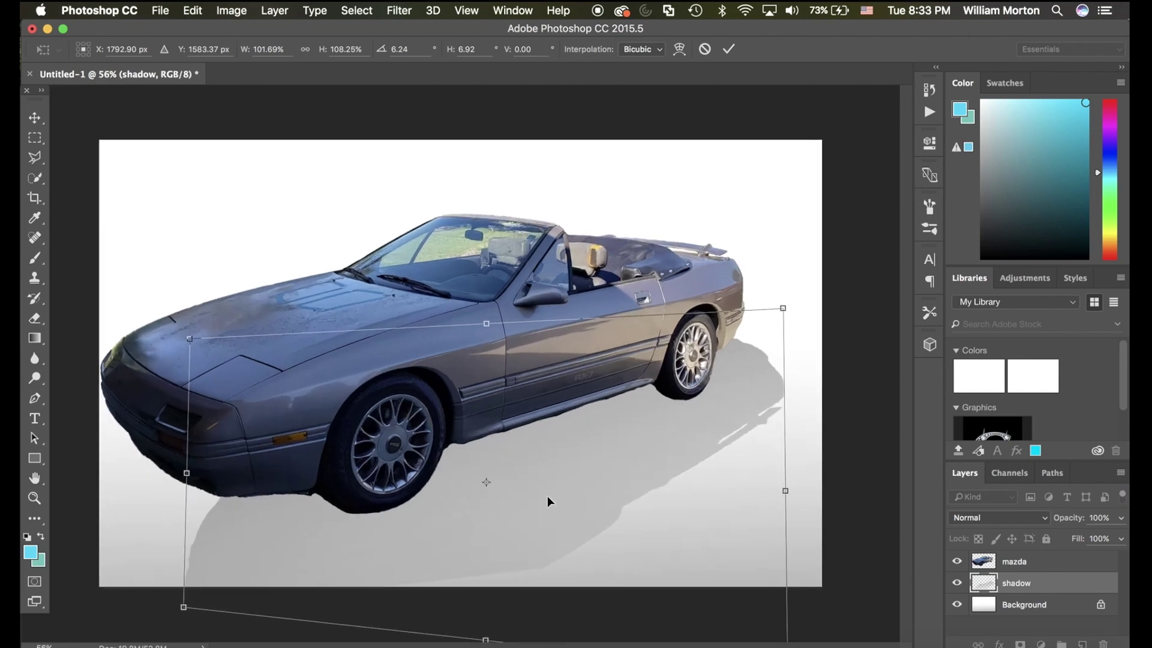
pyautogui.click(728, 49)
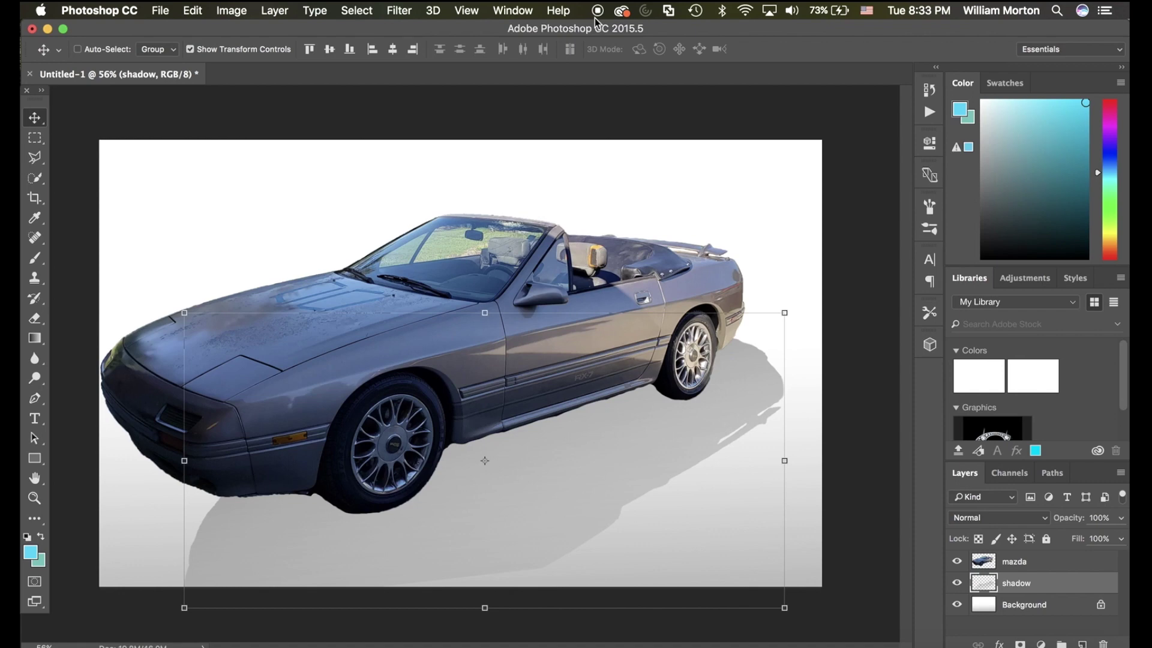
pyautogui.click(549, 246)
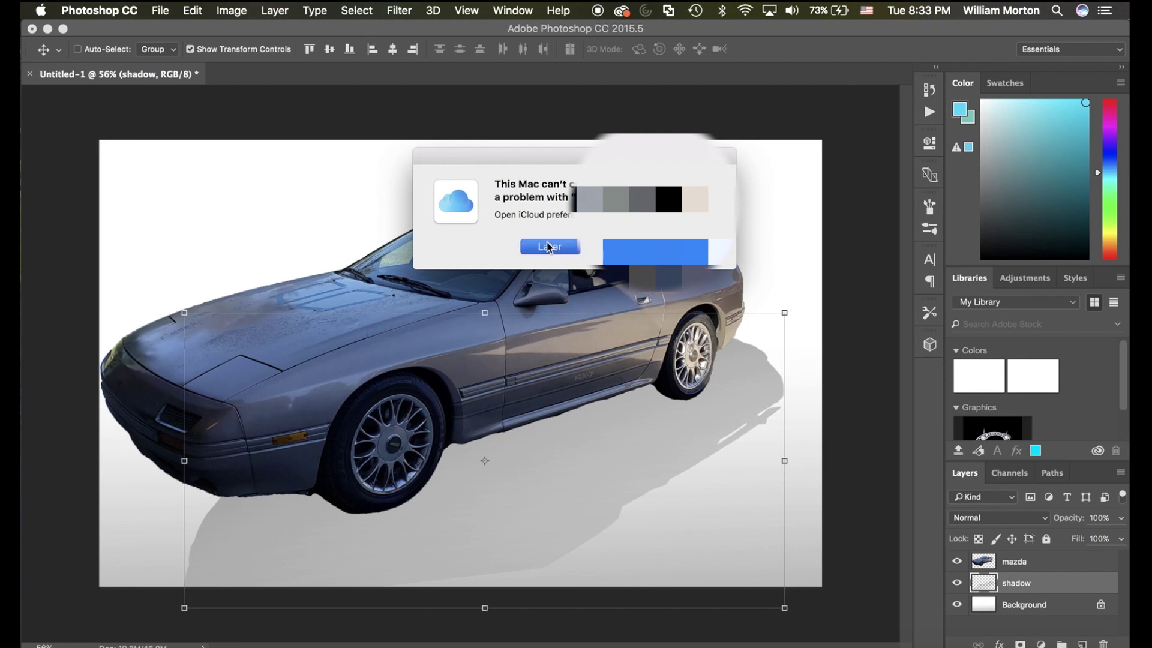